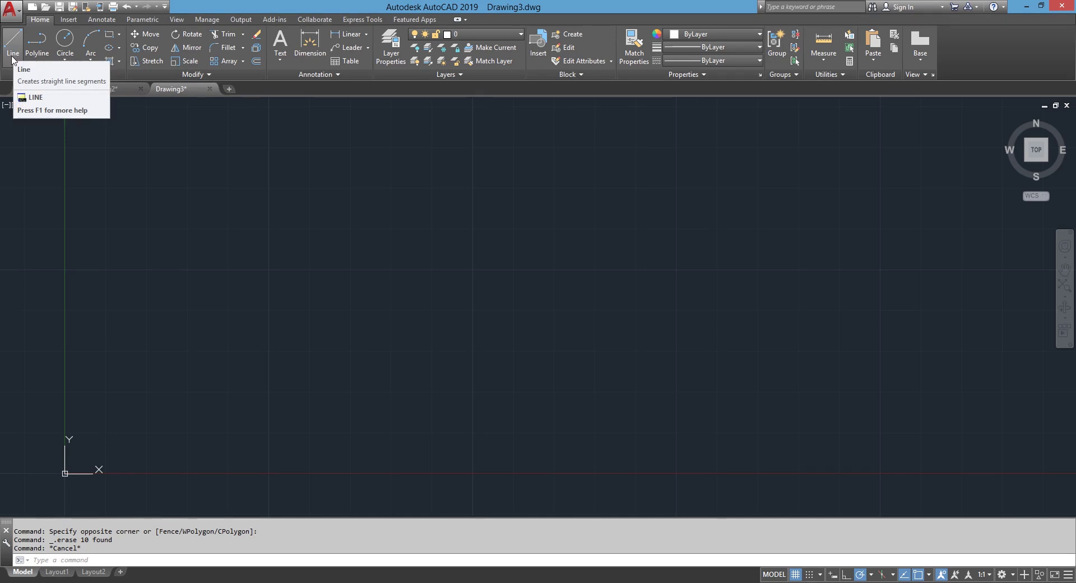
Step: Start the LINE command with the L alias on the empty drawing
text(l)
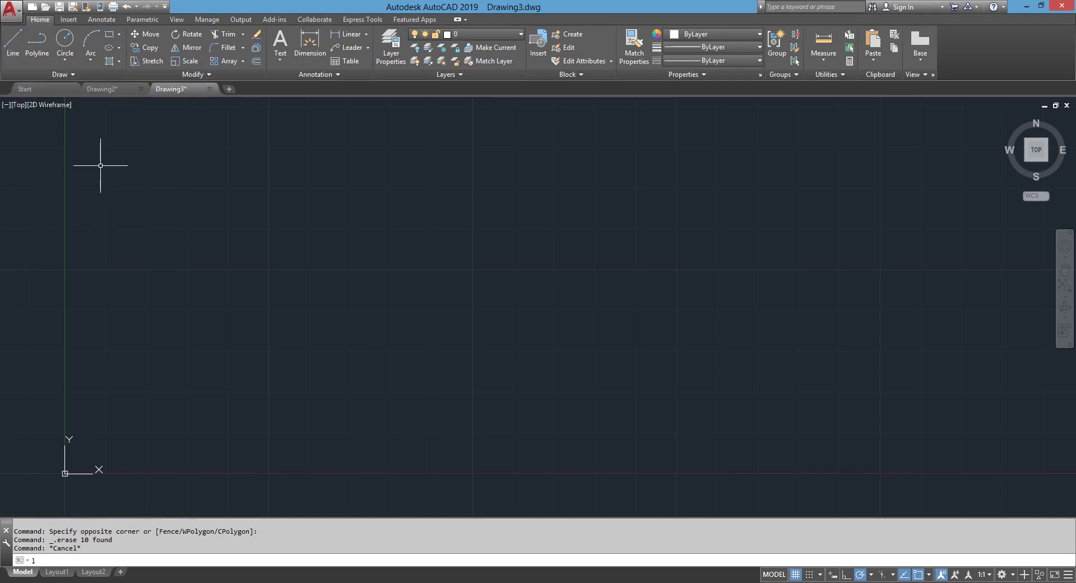
key(Return)
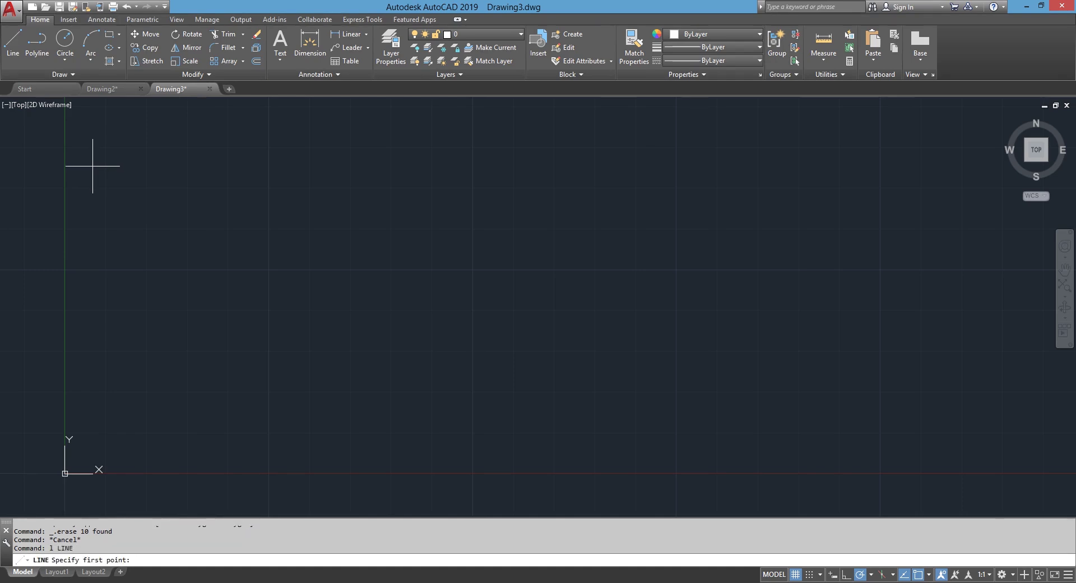
Step: Draw a 10-unit square from four line segments, closing at the starting corner
click(269, 269)
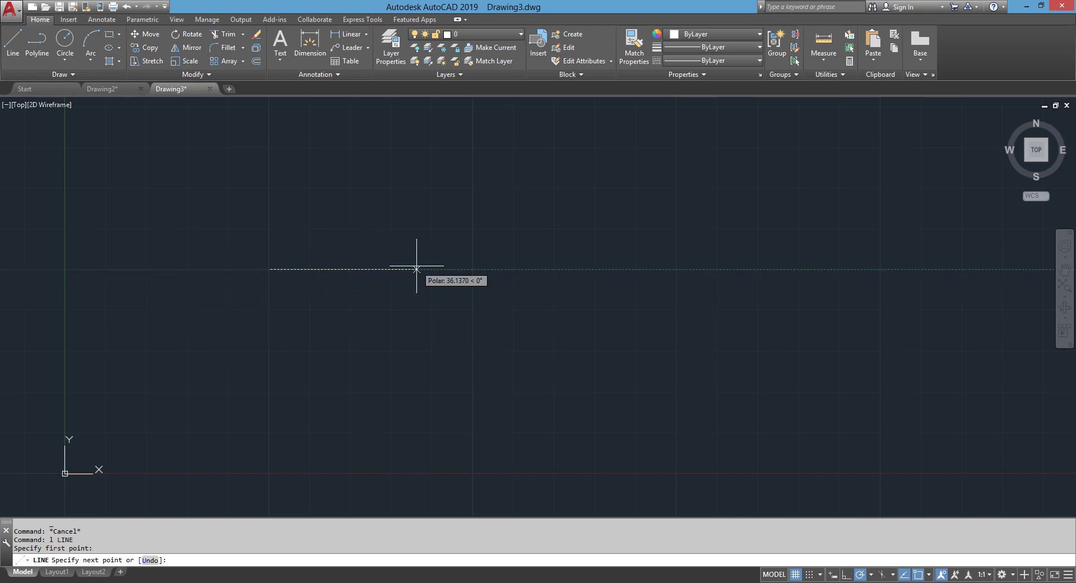
text(10)
key(Return)
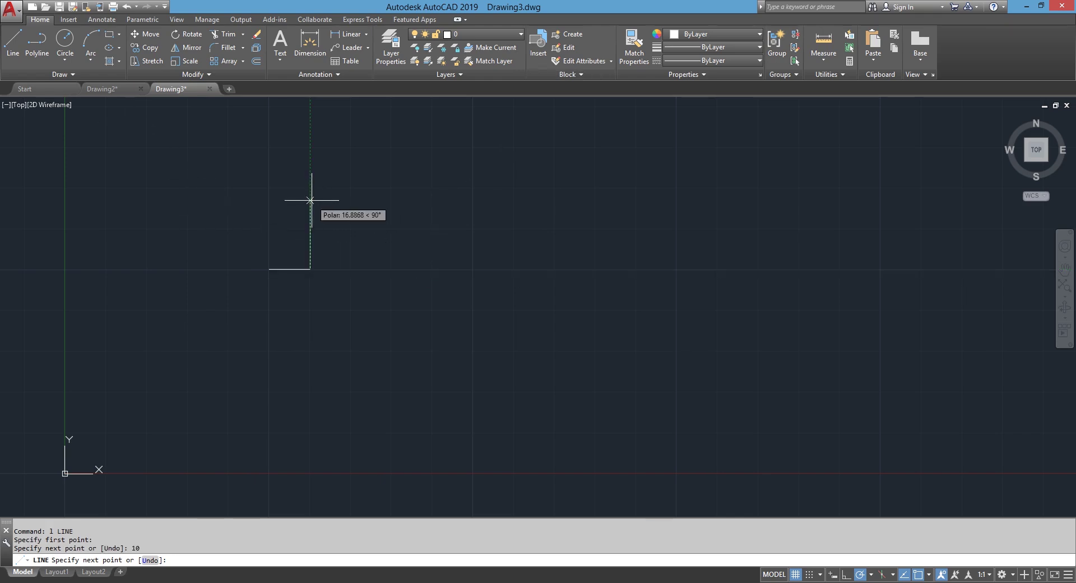
key(Return)
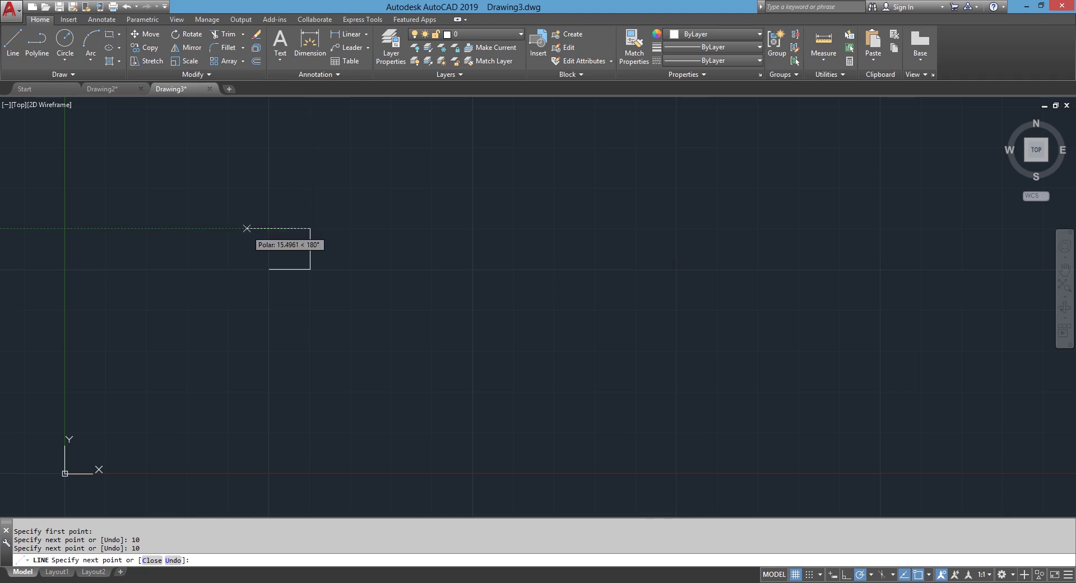
text(10)
key(Return)
click(269, 269)
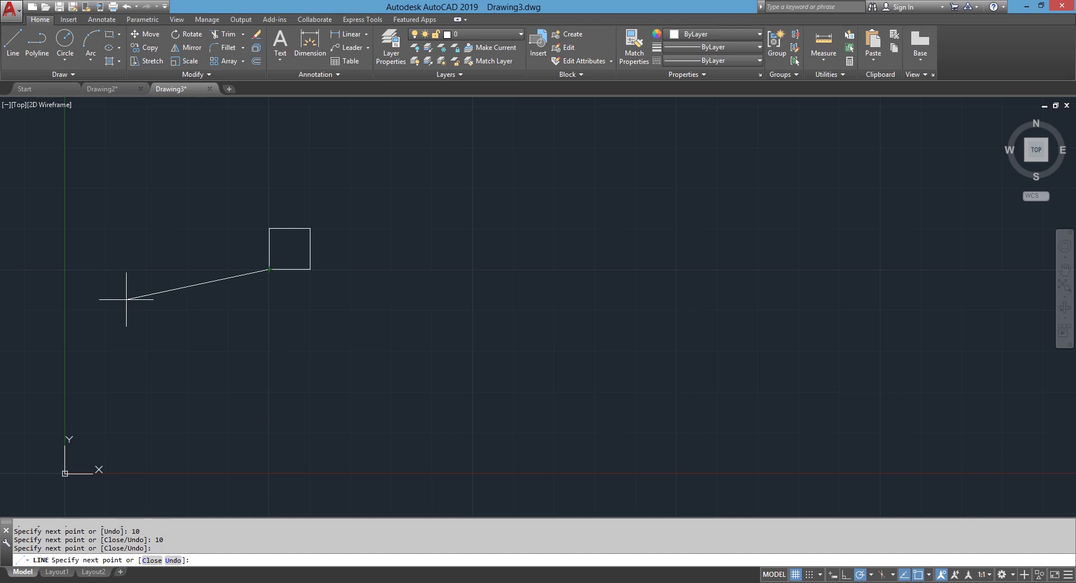
key(Escape)
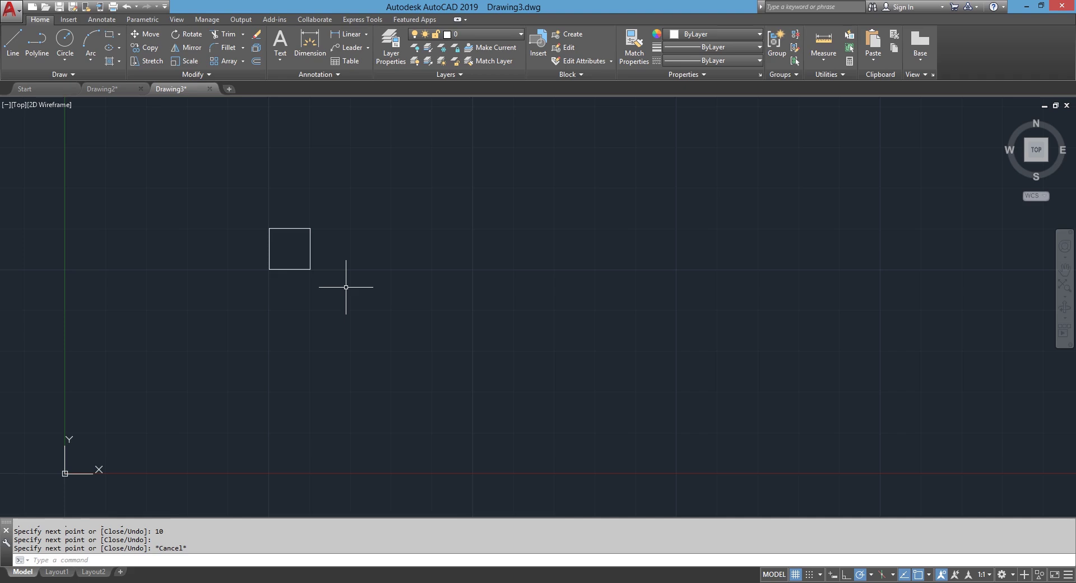
Step: Start a new line with Ortho on and place the outline's first point
text(l)
key(Return)
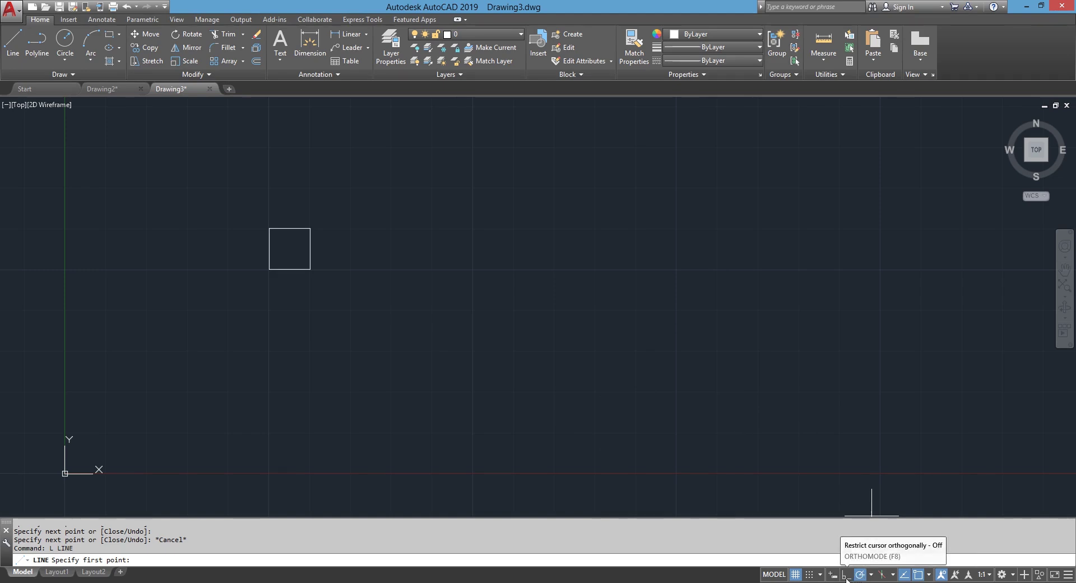
click(845, 576)
click(861, 575)
key(F8)
click(393, 324)
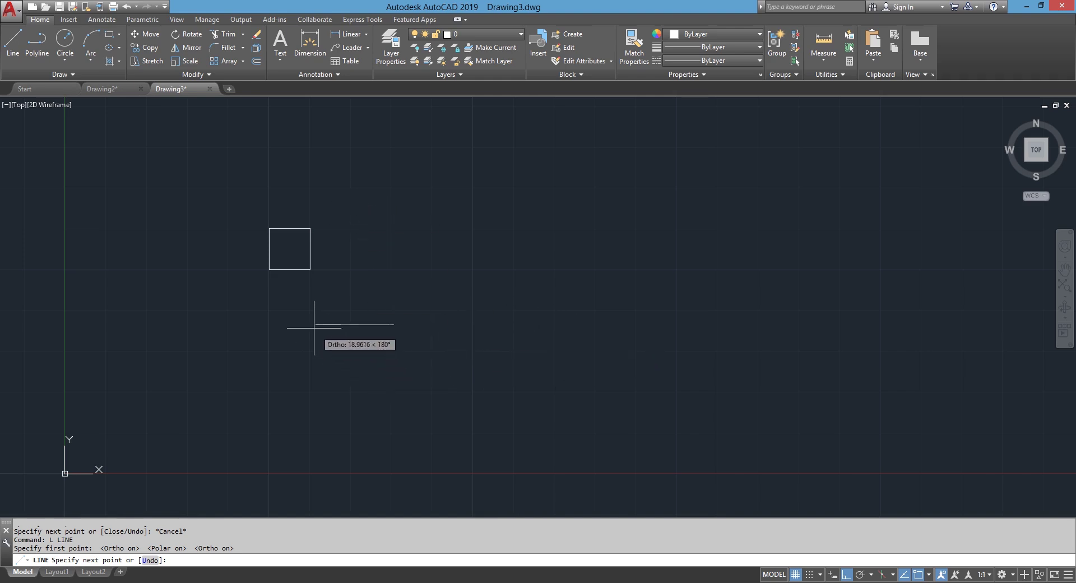
Step: Draw the cross's first four 10-unit segments: across, up, across, up
scroll(435, 305, up, 4)
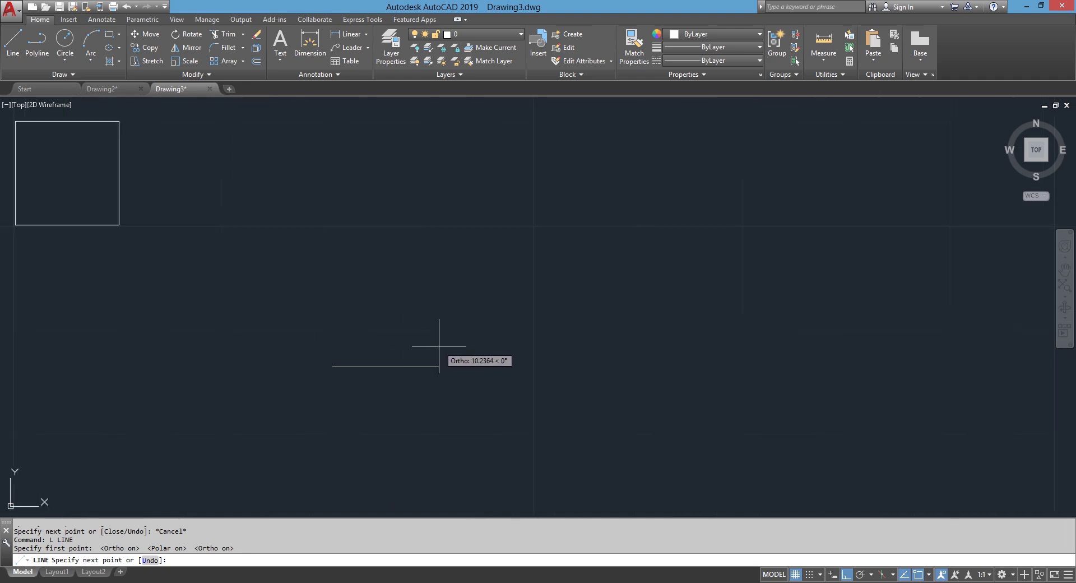
text(10)
key(Return)
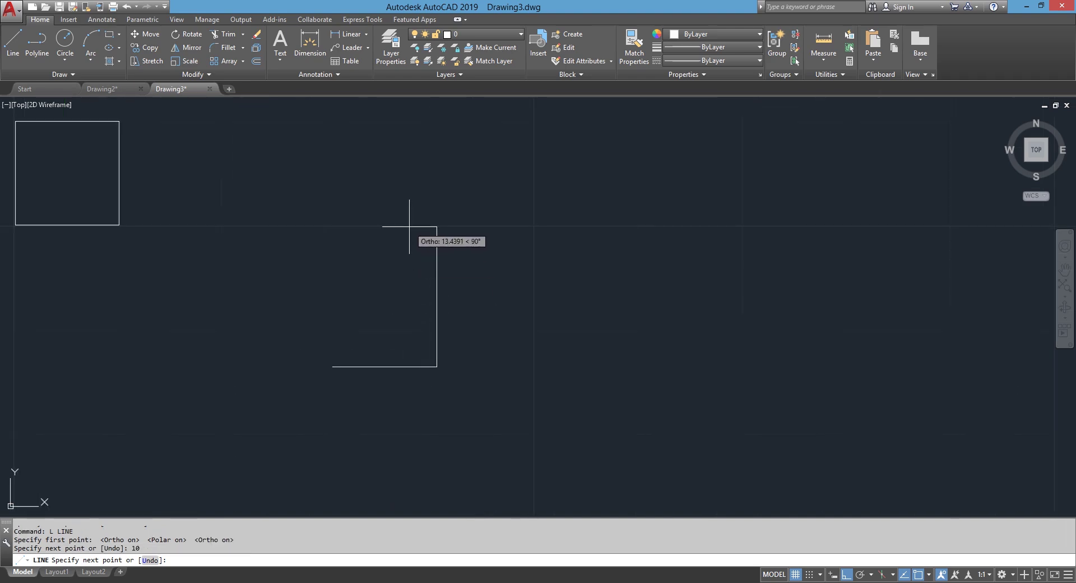
key(Return)
text(10)
key(Return)
middle_drag(550, 123, 483, 181)
text(10)
key(Return)
Step: Continue the cross with 10-unit top, down, right, down and left segments
text(10)
key(Return)
text(10)
key(Return)
text(10)
key(Return)
text(10)
key(Return)
text(10)
key(Return)
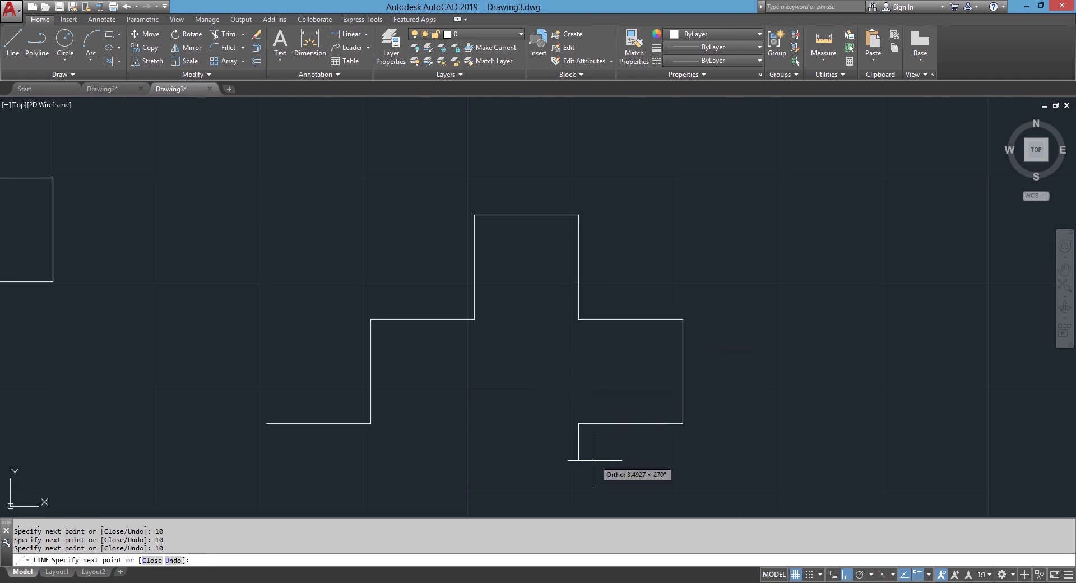
text(10,)
key(Return)
Step: Finish the cross with 10-unit down, left and up segments, closing at the start point
scroll(597, 453, down, 4)
middle_drag(595, 433, 543, 252)
scroll(541, 266, up, 4)
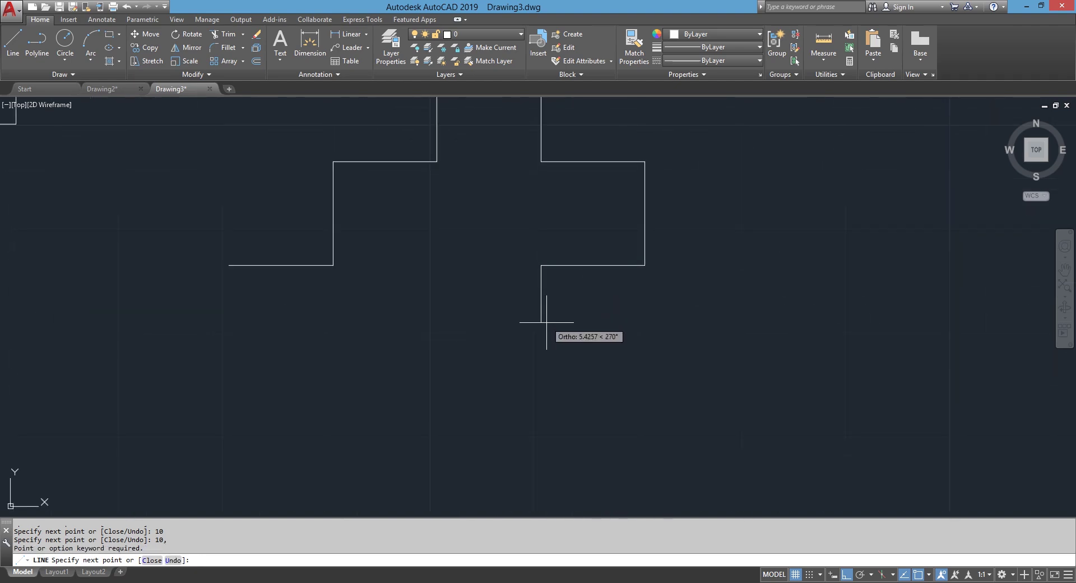
text(0)
key(Return)
text(10)
key(Return)
text(10)
key(Return)
click(333, 265)
key(Return)
Step: Erase the leftover stray horizontal line beside the cross
click(302, 274)
click(280, 255)
key(Delete)
middle_drag(415, 245, 268, 298)
scroll(426, 342, down, 5)
scroll(449, 342, up, 3)
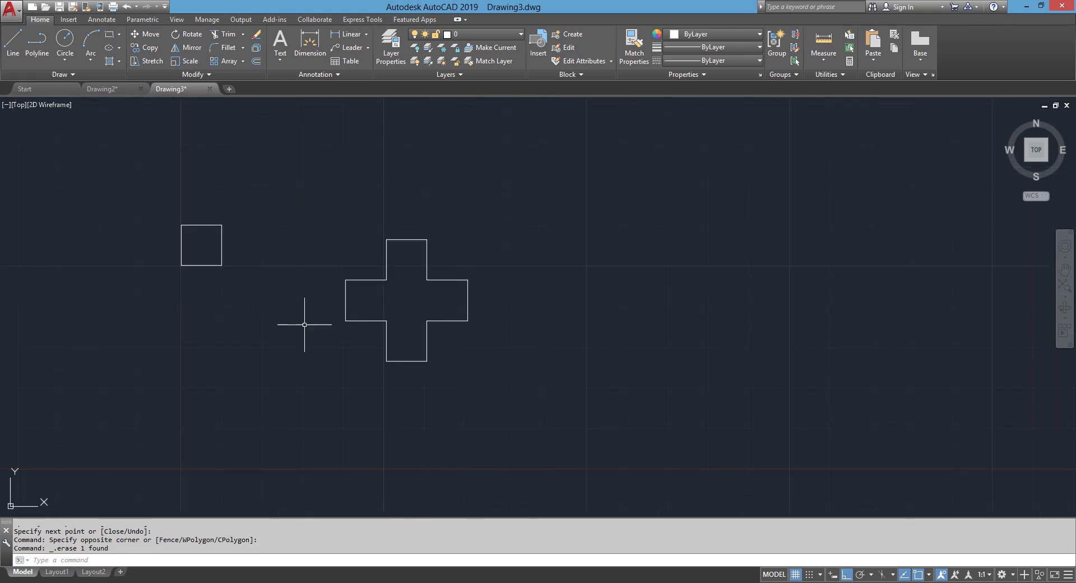
Step: Turn on Polar Tracking (F10) and draw one 10-unit horizontal line right of the cross
middle_drag(563, 334, 488, 326)
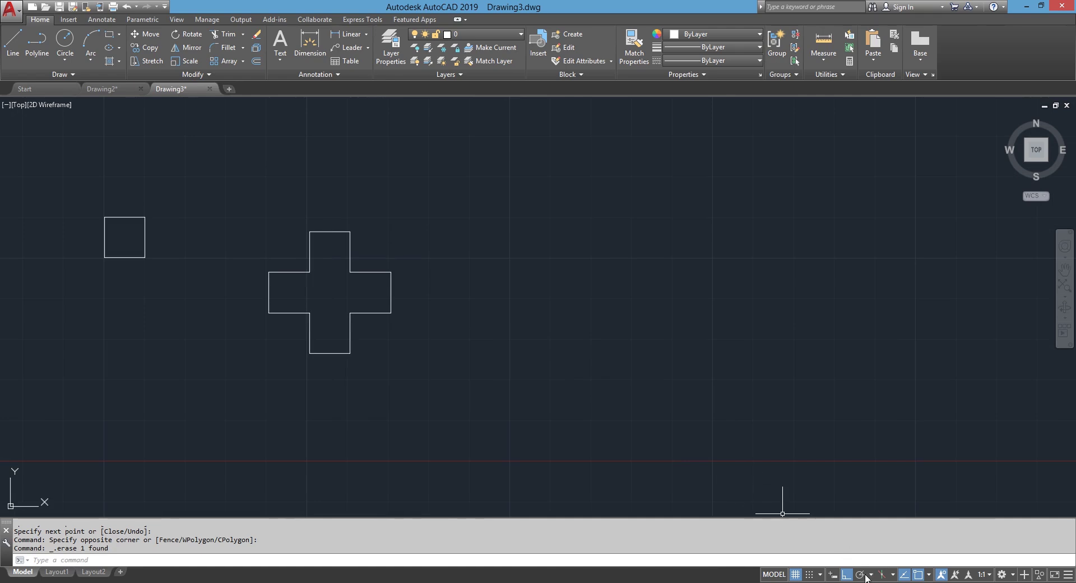
key(F10)
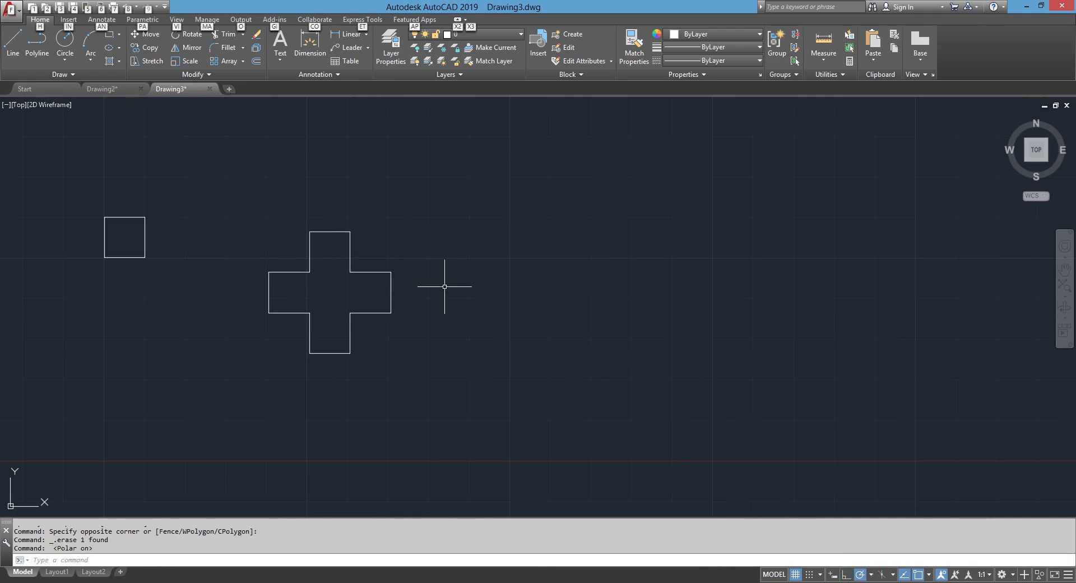
key(Escape)
key(Escape)
text(l)
key(Return)
click(462, 271)
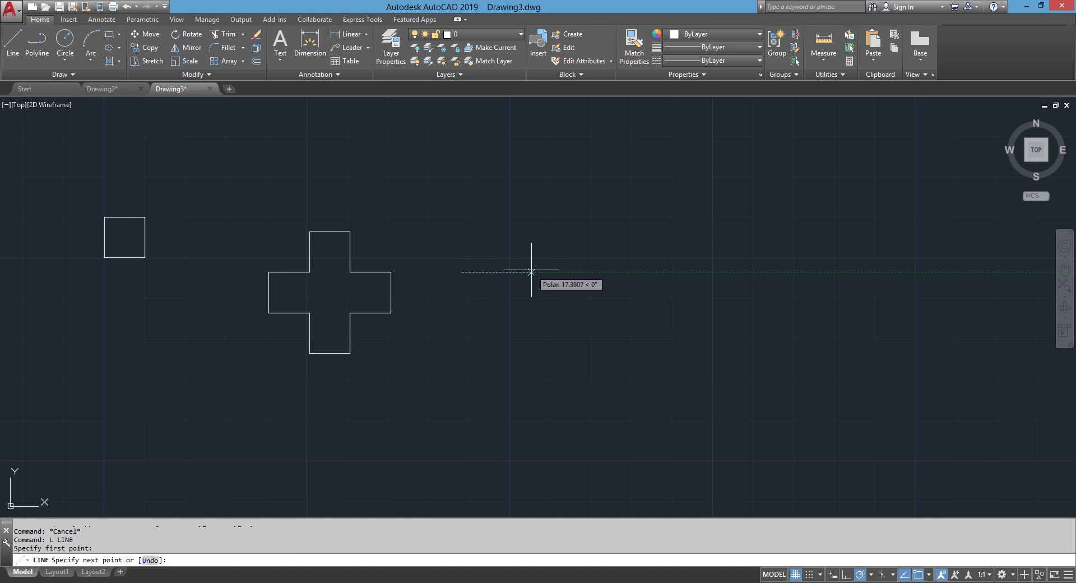
key(Return)
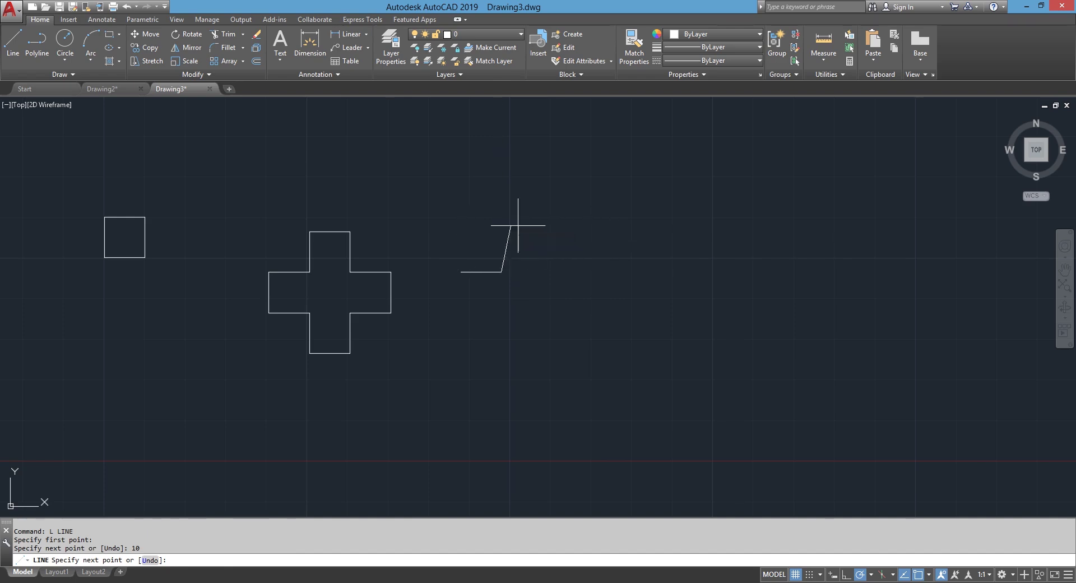
scroll(496, 222, up, 4)
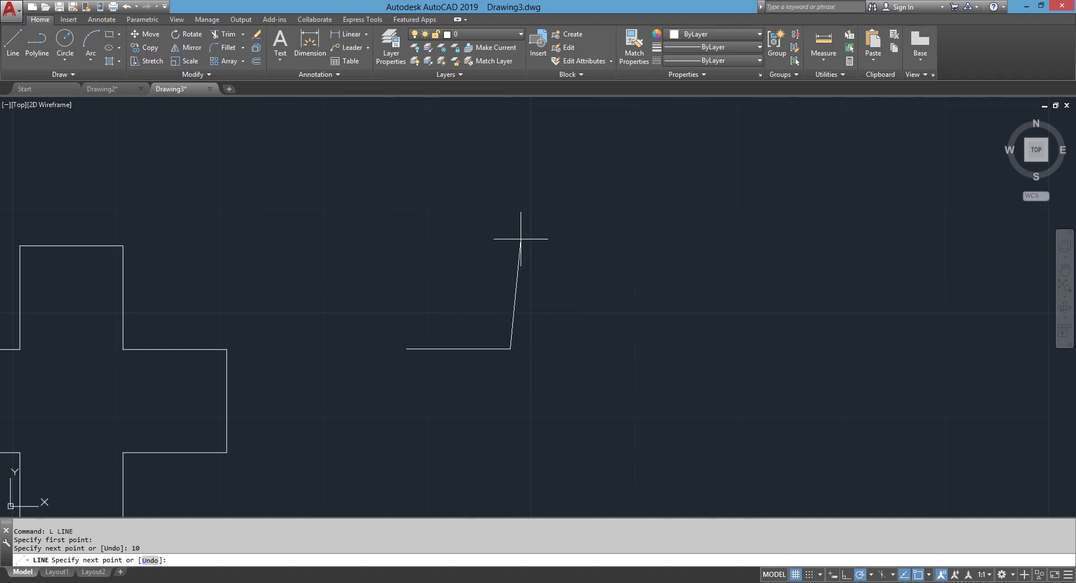
key(Escape)
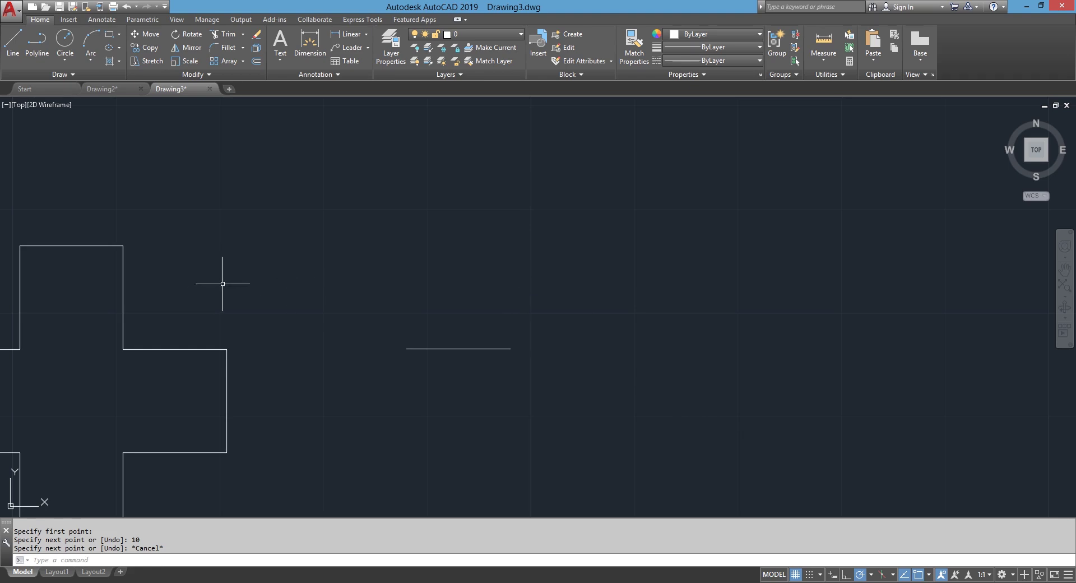
middle_drag(546, 352, 482, 346)
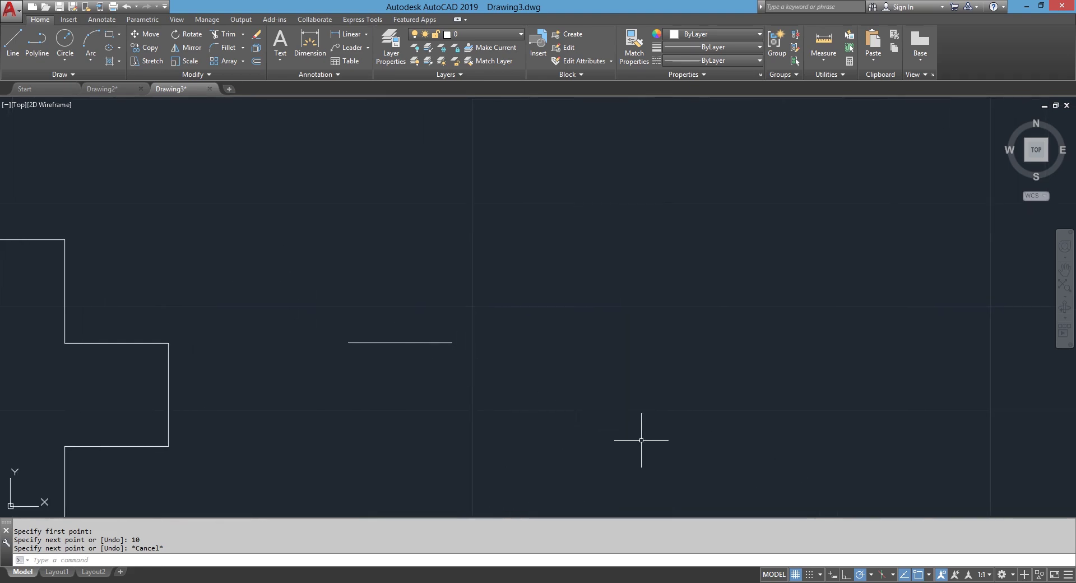
Step: Set polar tracking to 10-degree increments and start a line at the horizontal line's right end
click(871, 575)
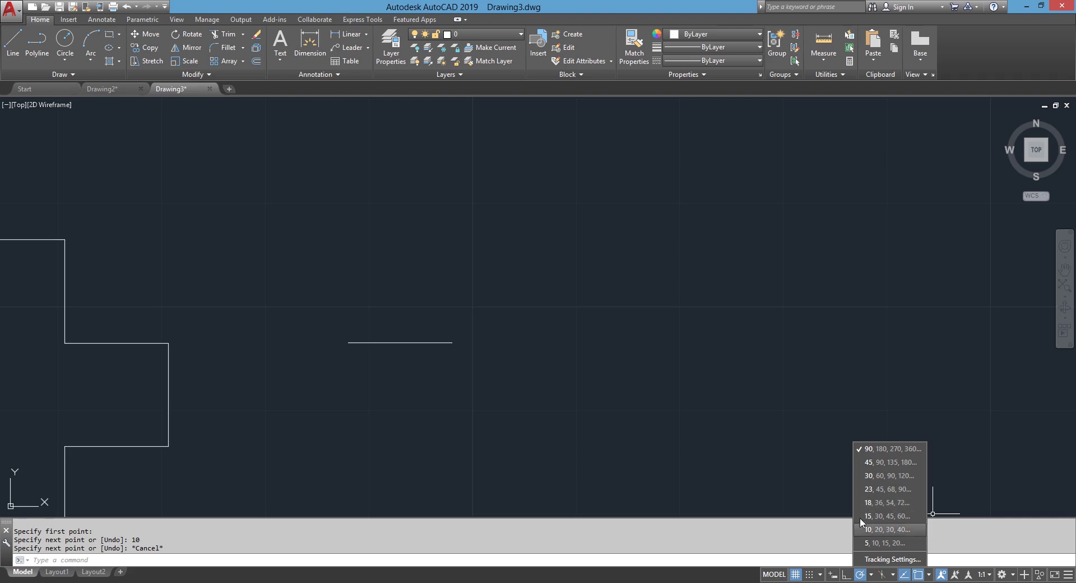
click(892, 529)
text(l)
key(Return)
click(453, 342)
scroll(493, 335, up, 4)
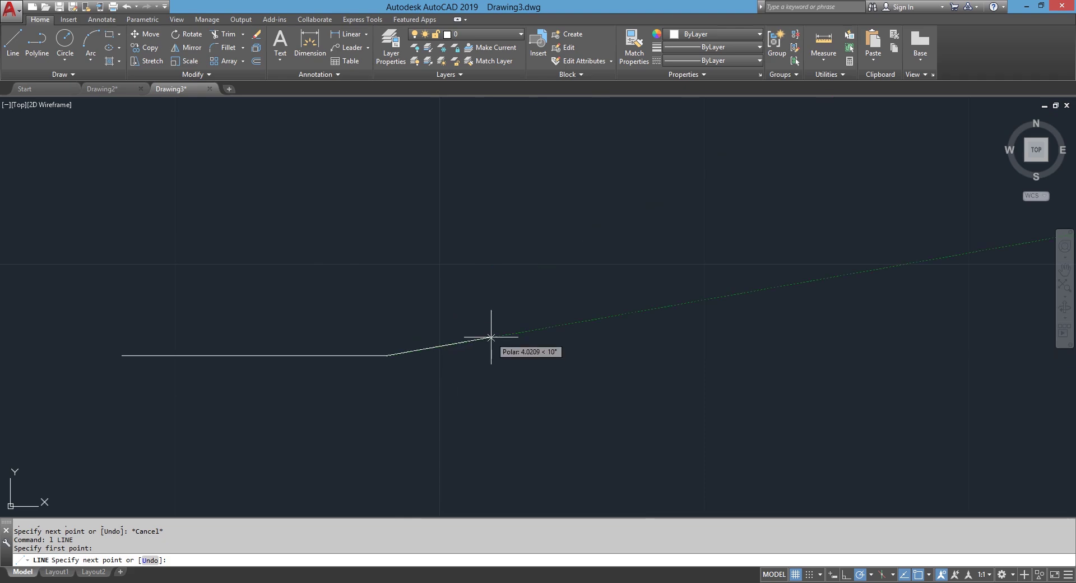
Step: Draw rising 10-unit segments at 10°, 20° and 30°, then end the chain
key(Return)
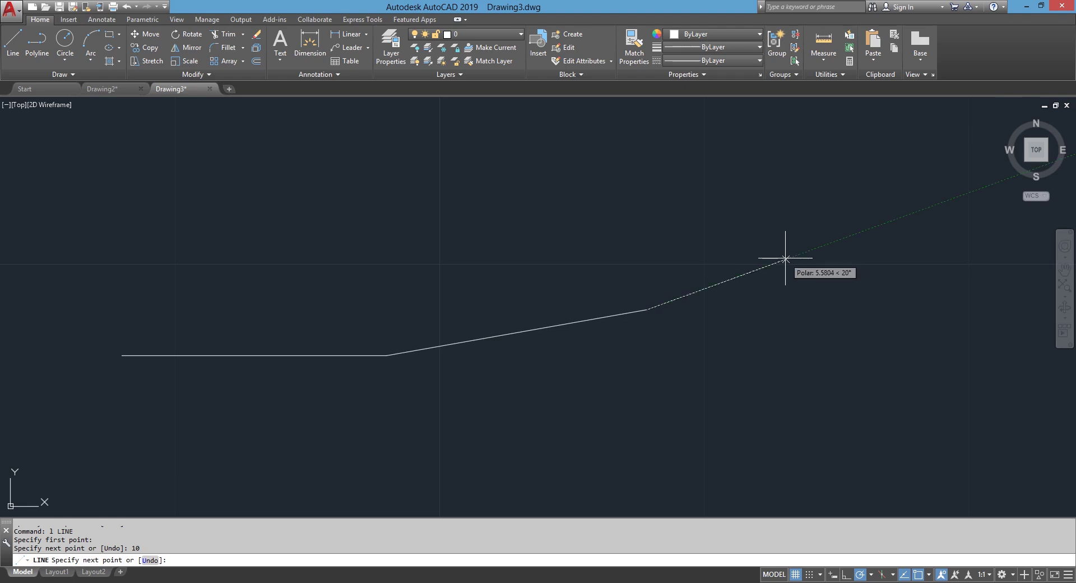
text(10)
key(Return)
middle_drag(868, 216, 529, 359)
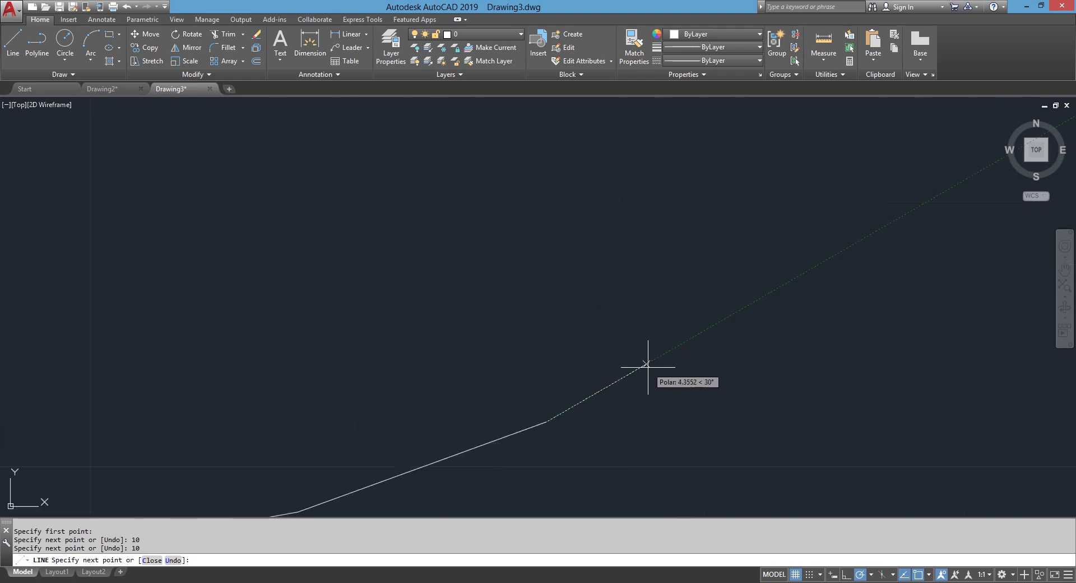
text(10)
key(Return)
scroll(645, 356, down, 5)
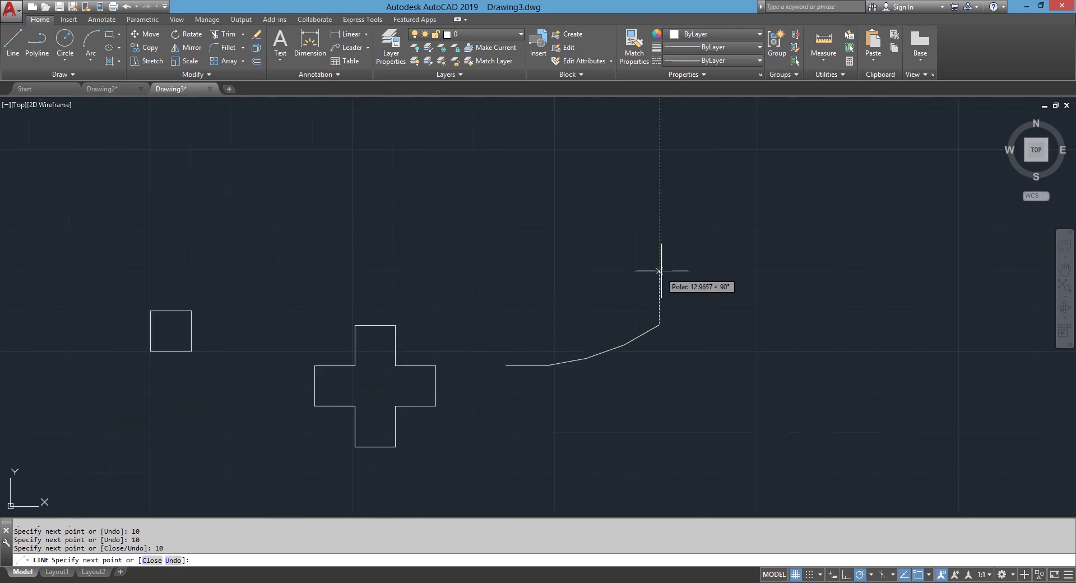
scroll(661, 272, up, 2)
key(Escape)
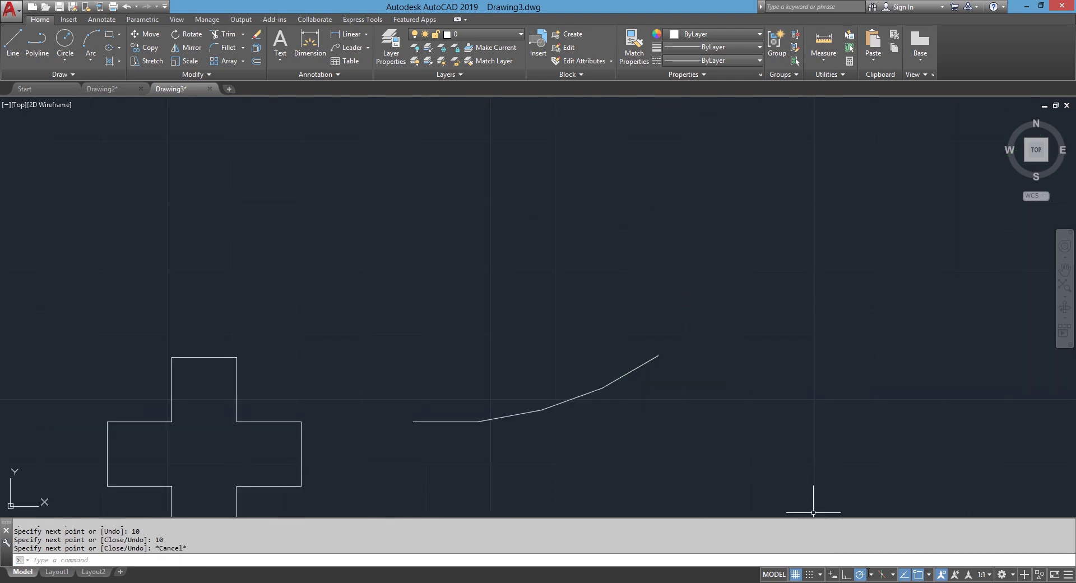
Step: Set polar tracking to 45° and begin an octagon with 10-unit horizontal, 45° and vertical sides
click(872, 573)
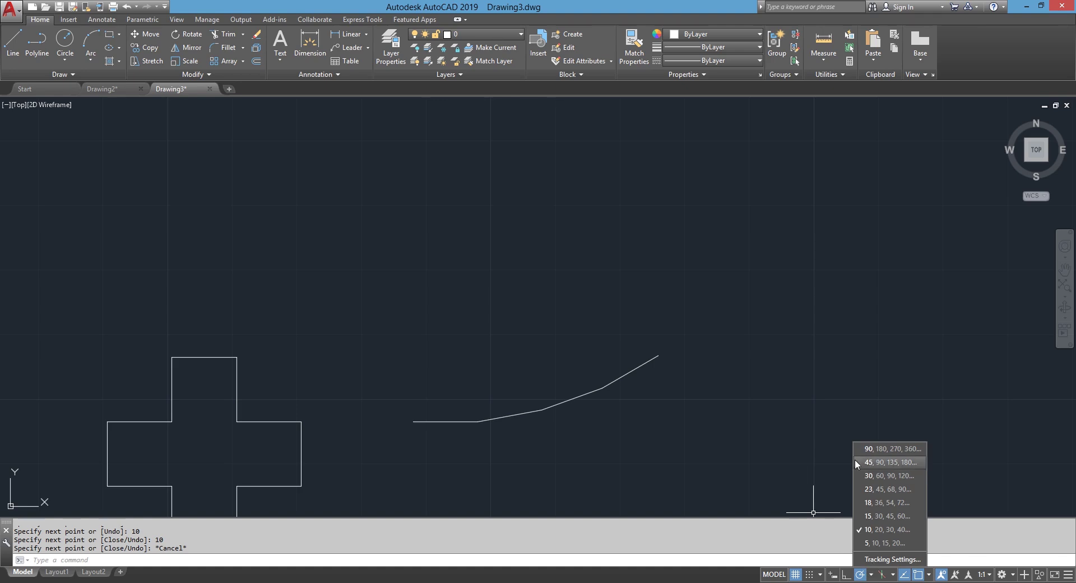
click(867, 463)
text(l)
key(Return)
click(395, 355)
text(10)
key(Return)
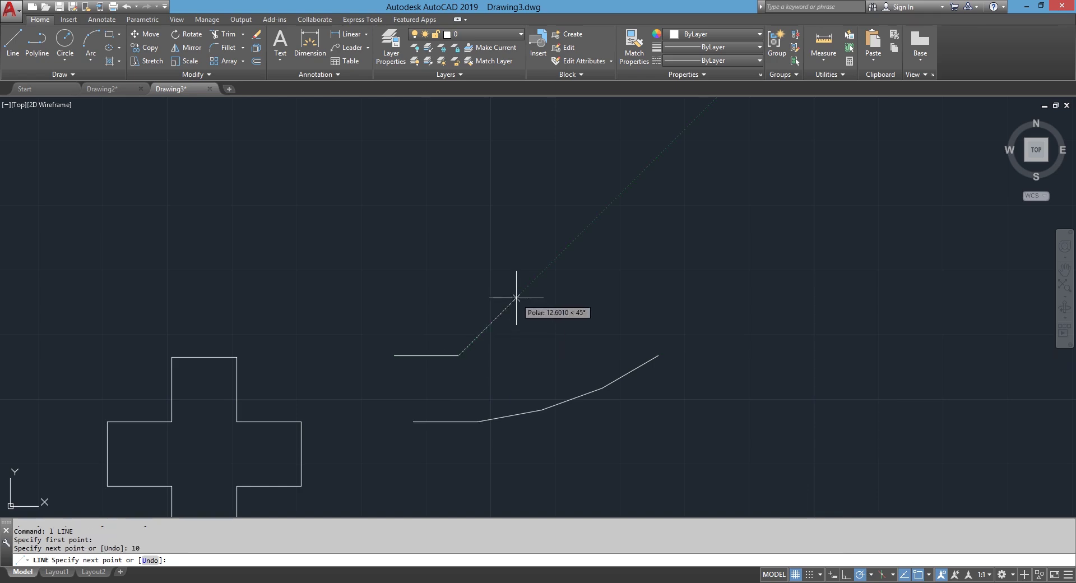
text(10)
key(Return)
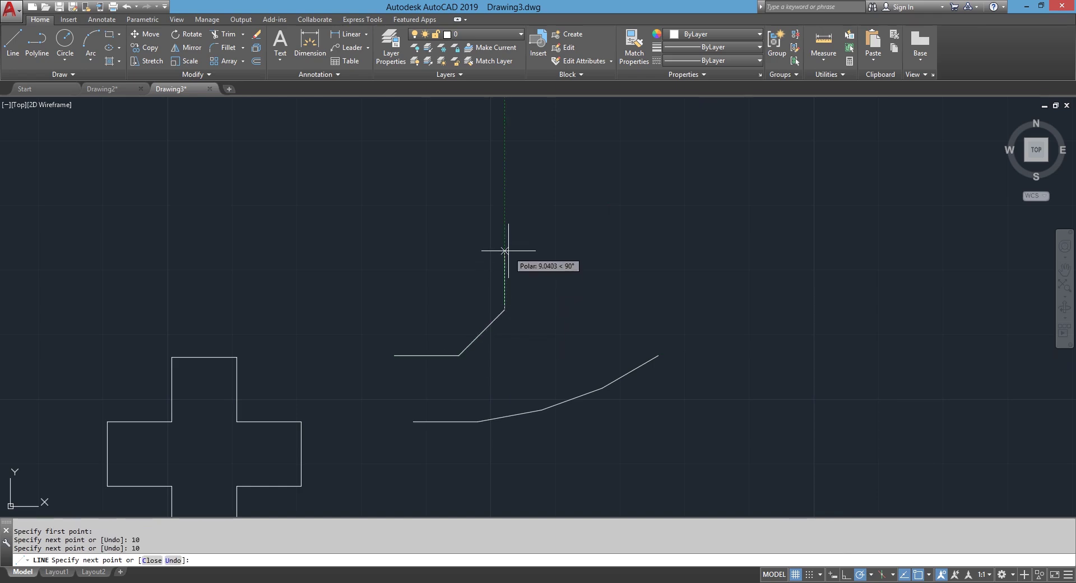
text(10)
key(Return)
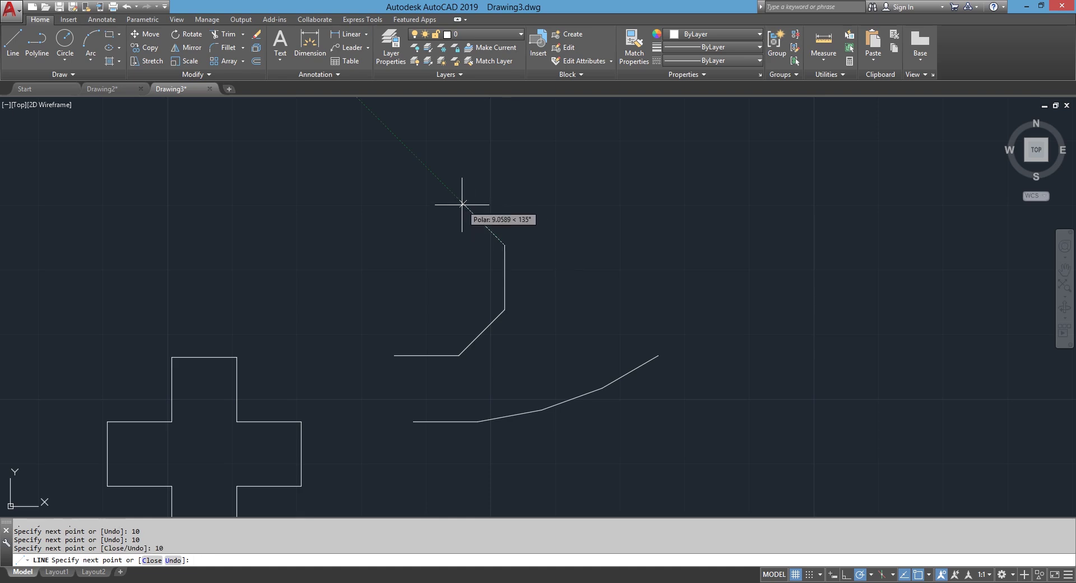
Step: Complete the octagon with 10-unit sides at 135°, 180°, 225° and 270°, closing at the start
text(10)
key(Return)
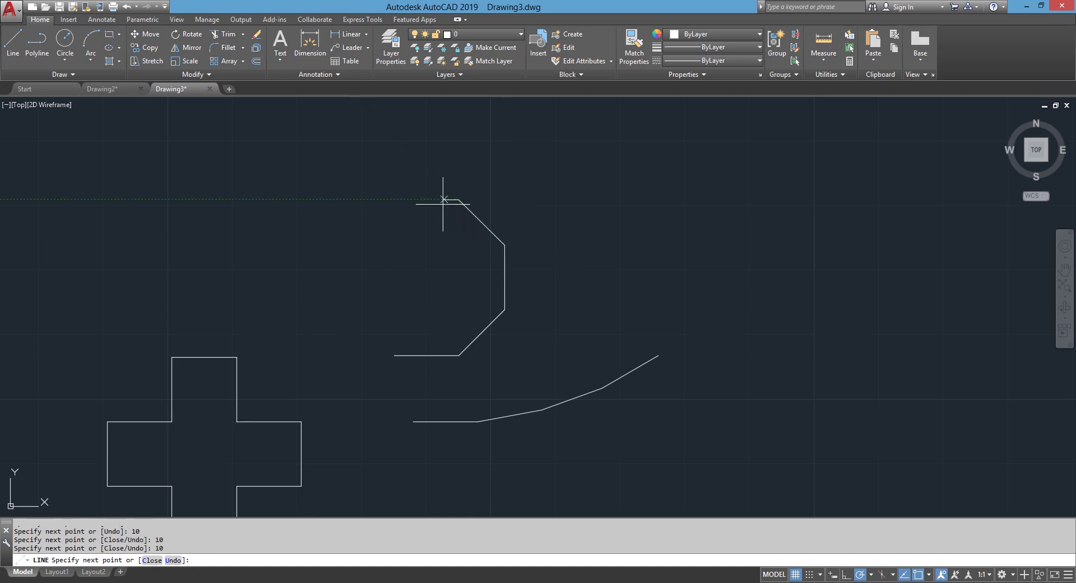
text(10)
key(Return)
text(10)
key(Return)
text(10)
key(Return)
click(395, 356)
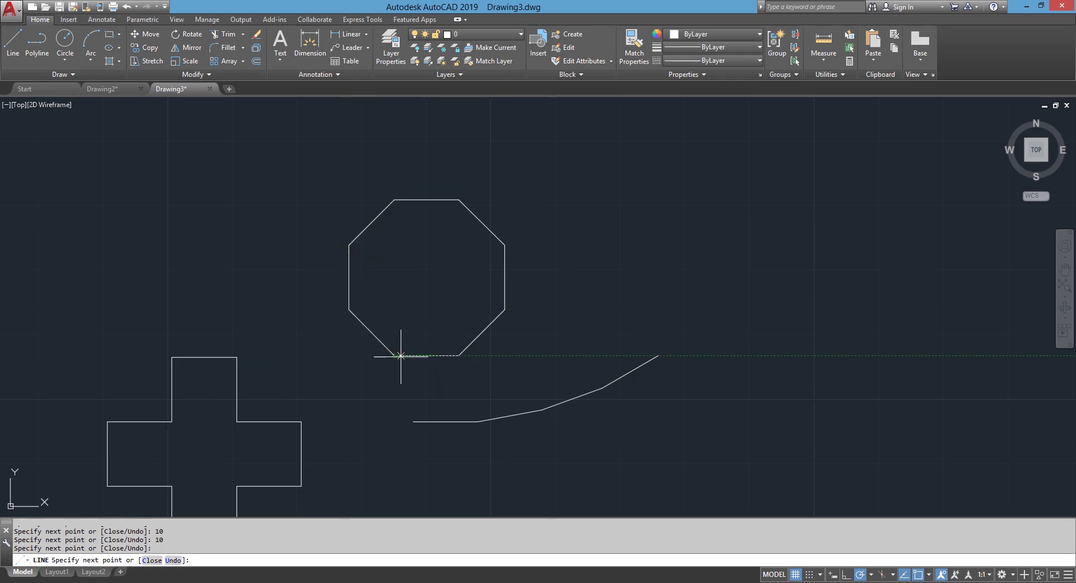
key(Escape)
Step: Toggle Ortho and Polar tracking, leaving polar tracking on
middle_drag(572, 451, 569, 391)
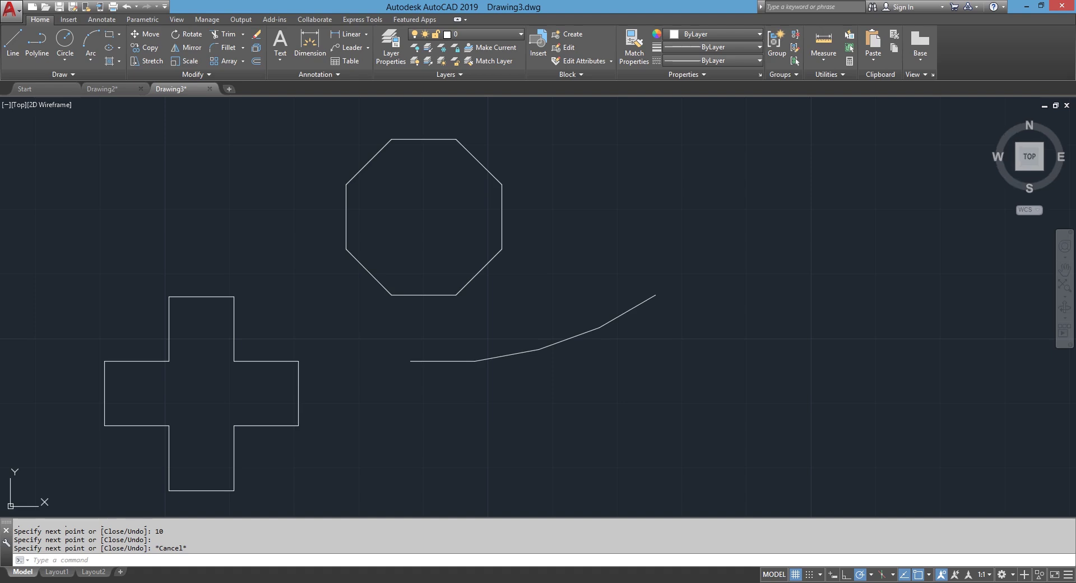
click(846, 578)
click(862, 577)
click(848, 578)
click(859, 574)
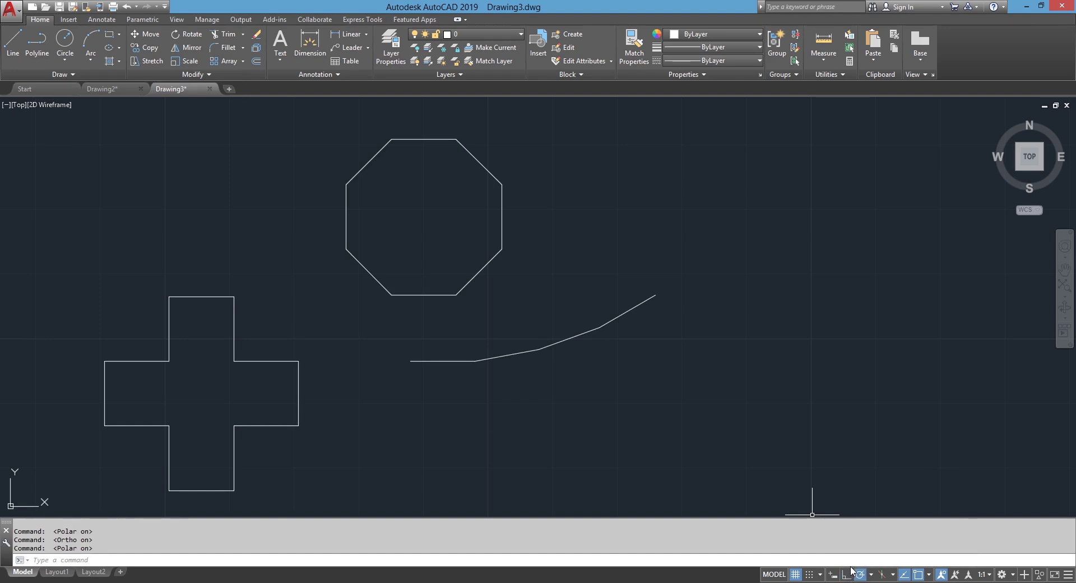
scroll(555, 450, down, 2)
Step: Select every shape with a crossing window, delete them, and pan the empty view toward the origin
middle_drag(549, 449, 573, 383)
click(687, 442)
click(48, 173)
key(Delete)
middle_drag(332, 406, 367, 325)
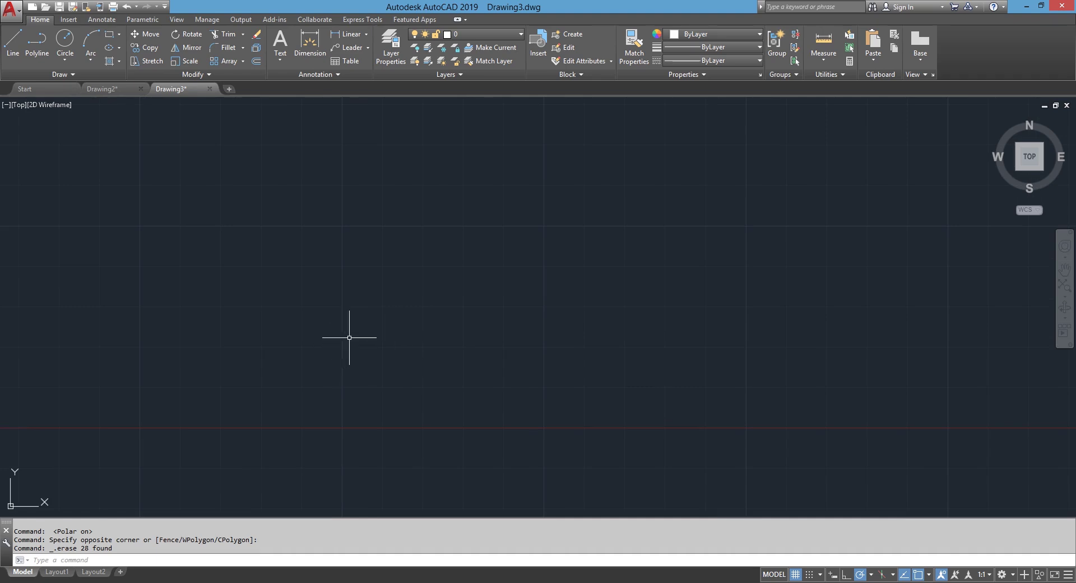
scroll(323, 342, down, 2)
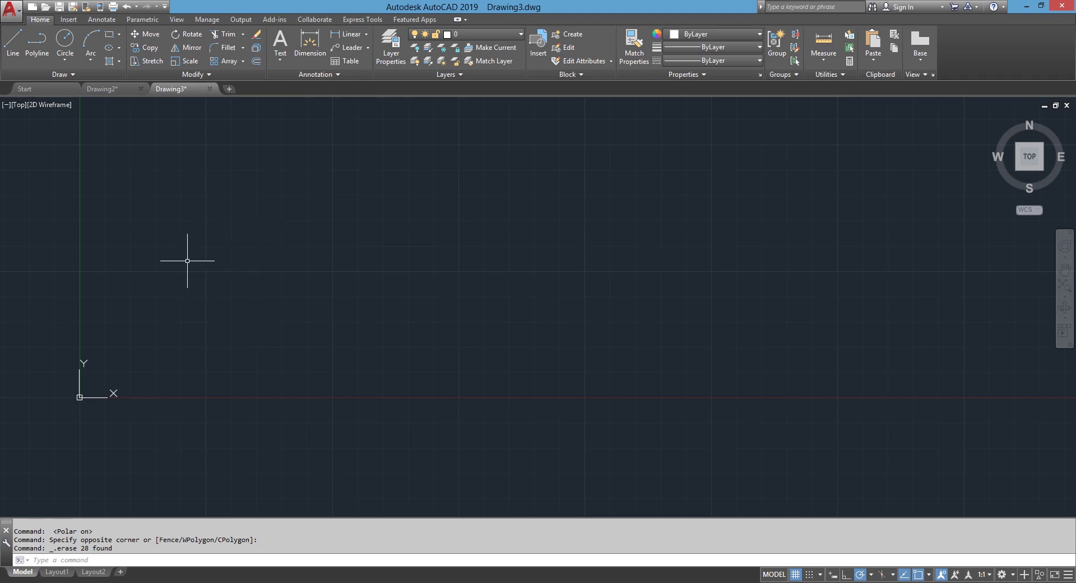
Step: Draw an open line profile: flat run, 45° rise, vertical up, across the top, back down
text(l)
key(Return)
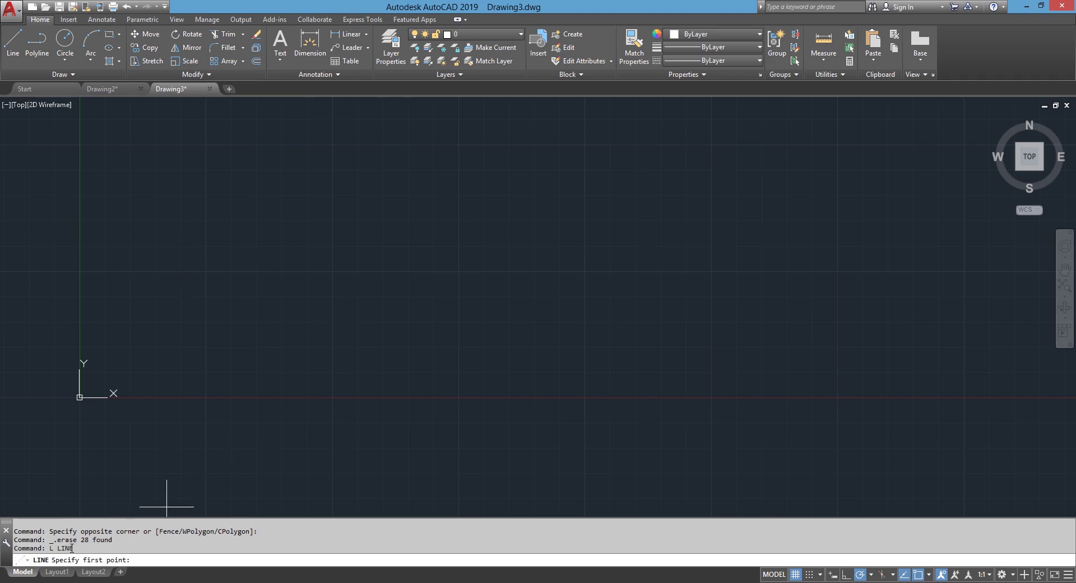
click(220, 297)
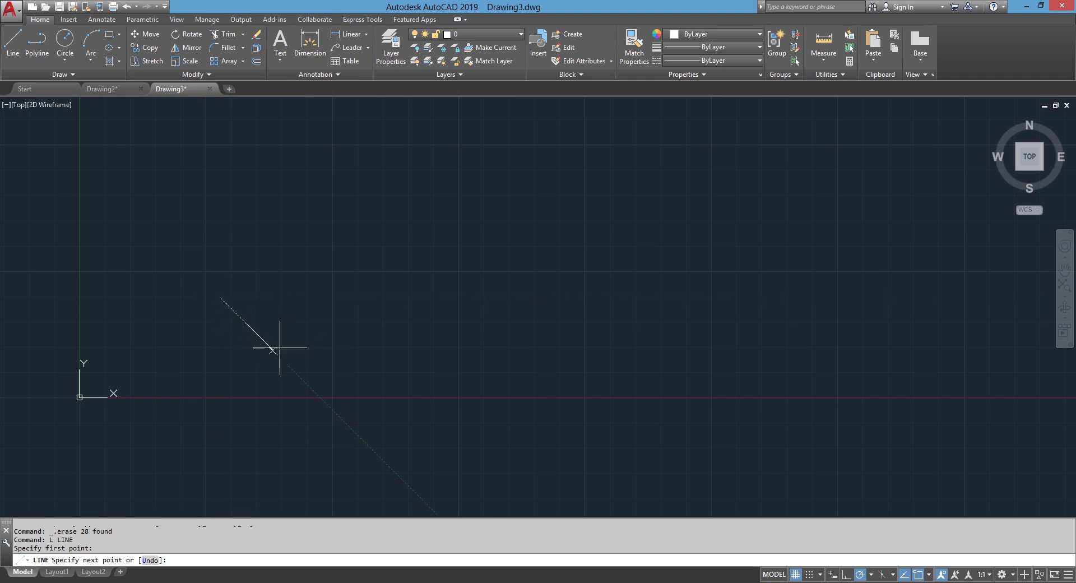
click(308, 297)
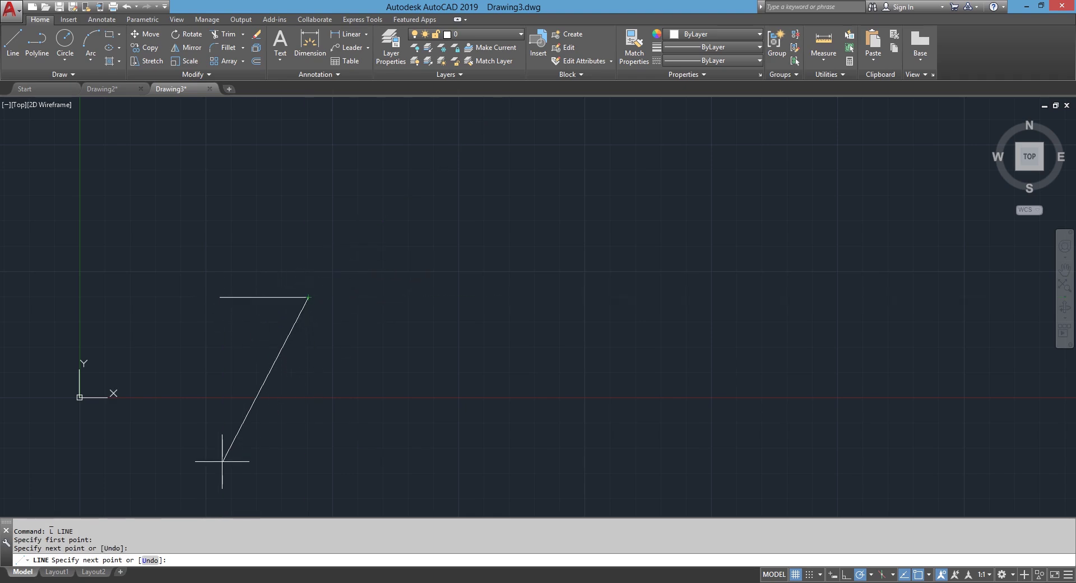
click(366, 240)
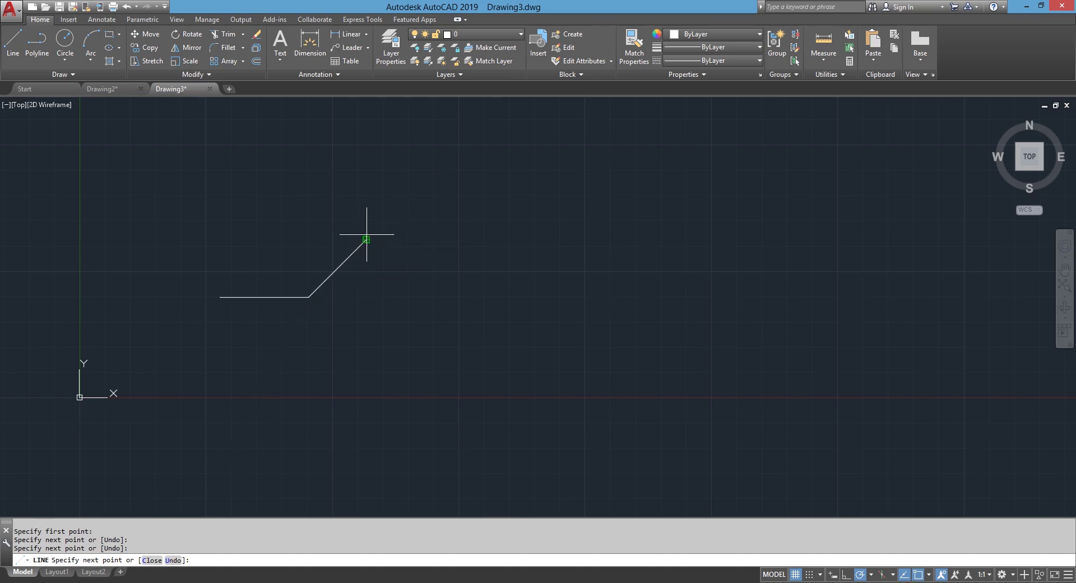
click(366, 159)
click(431, 159)
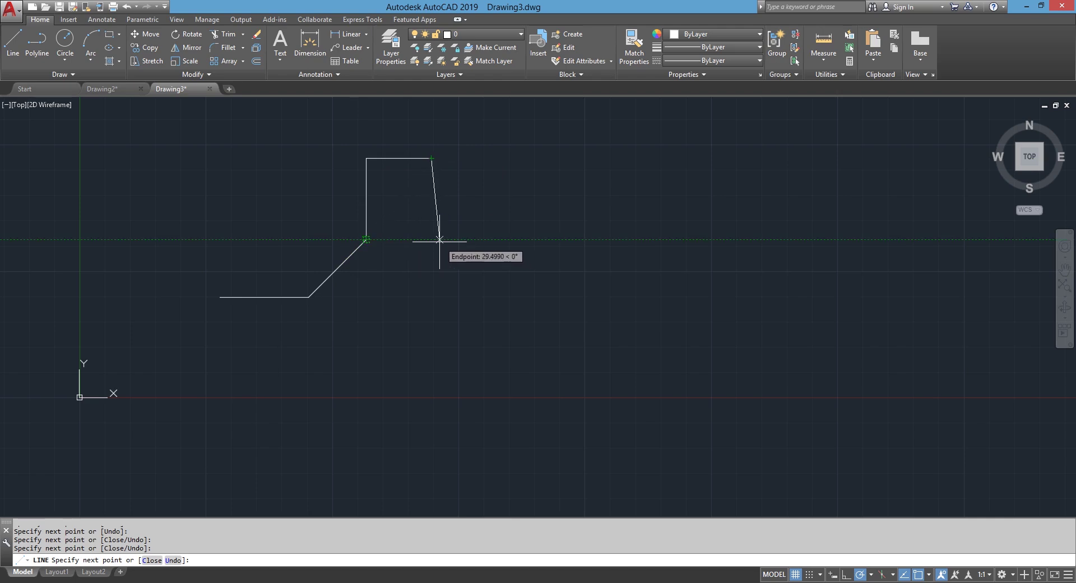
click(431, 240)
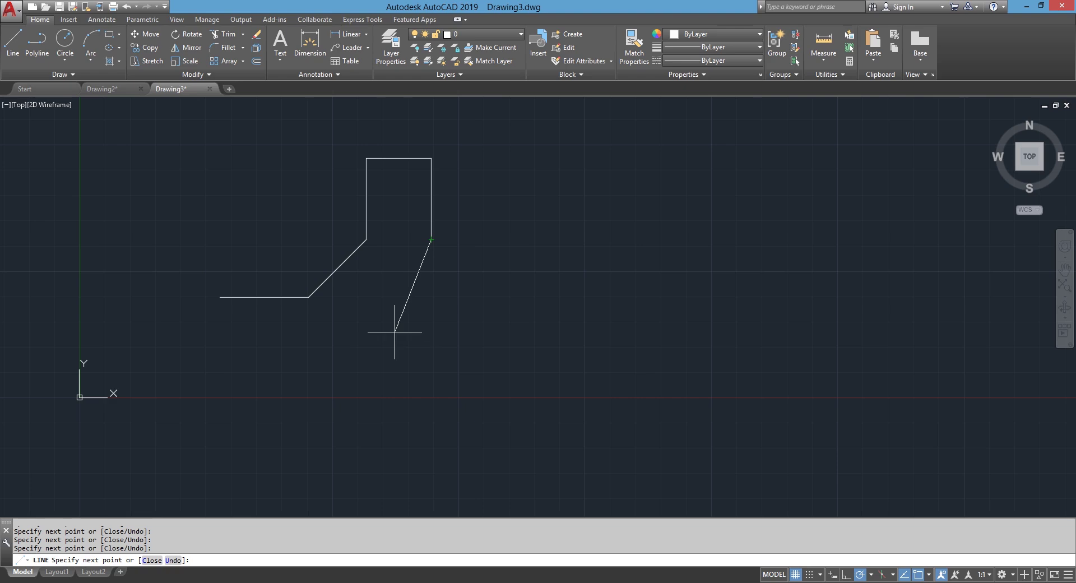
key(Return)
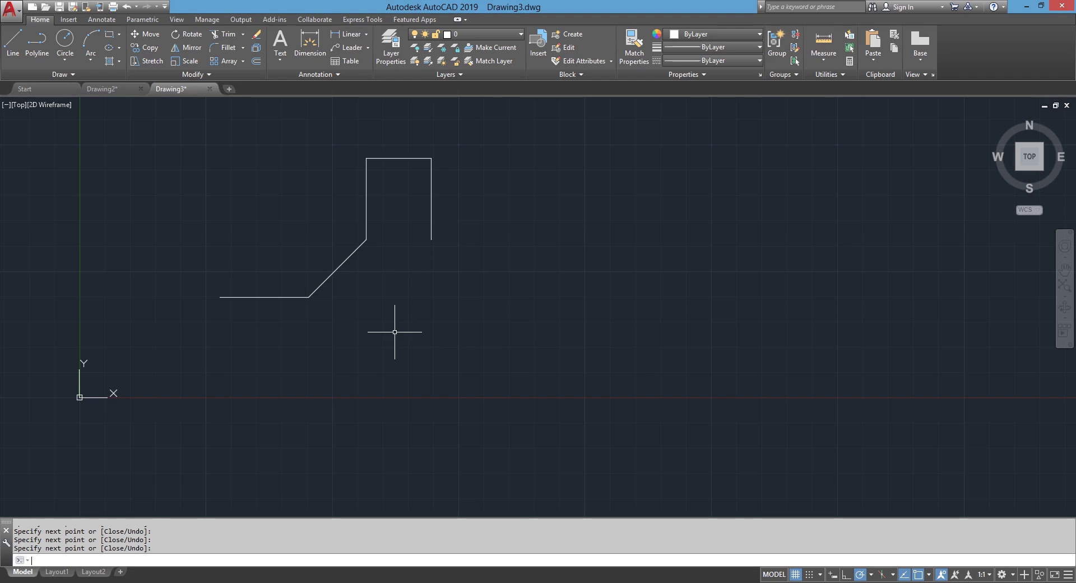
key(Return)
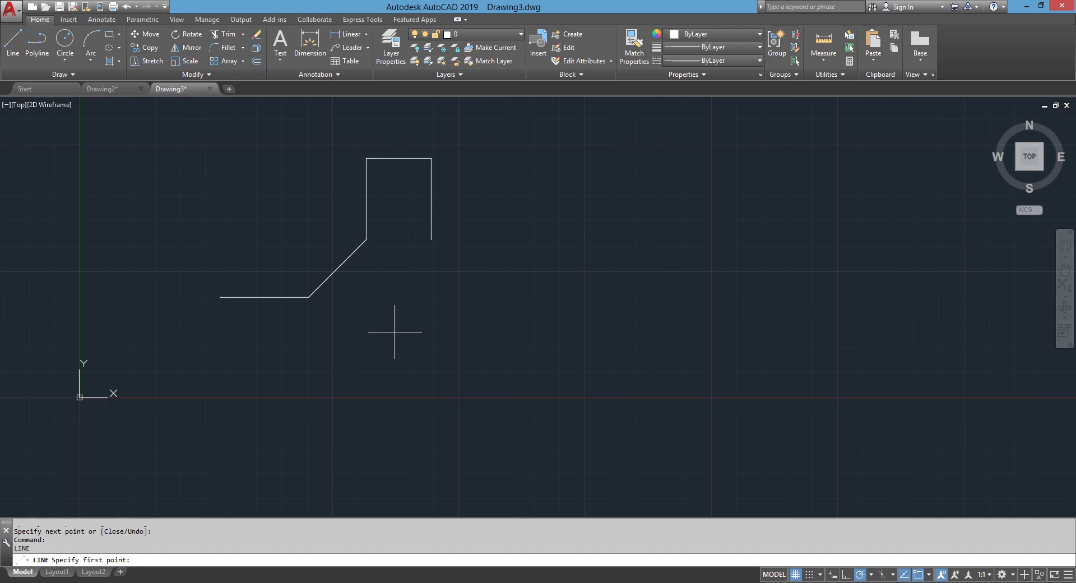
Step: Continue the profile from its last endpoint with a flat segment right and a vertical rise
key(Escape)
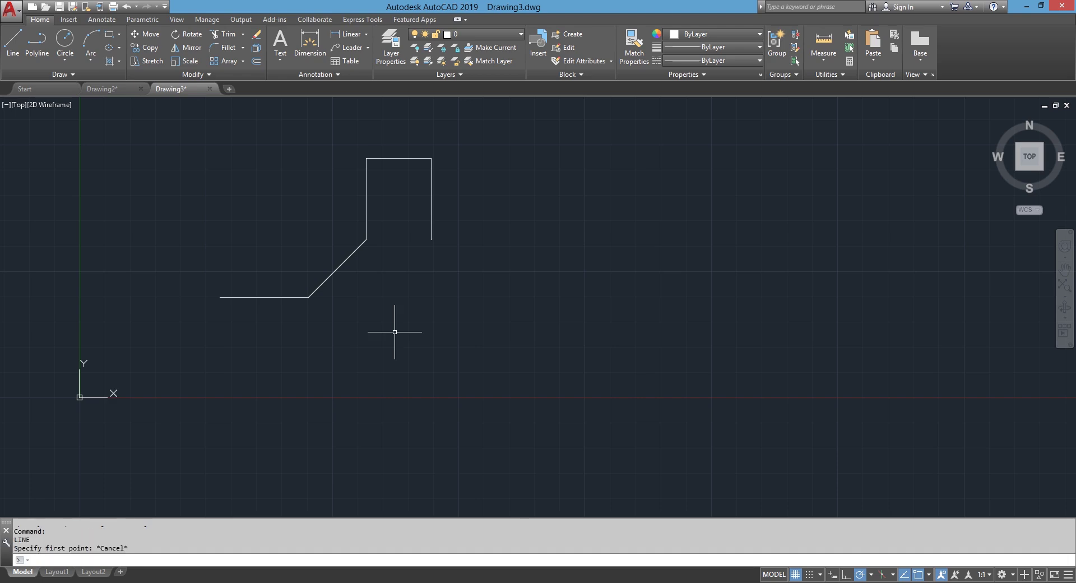
key(Return)
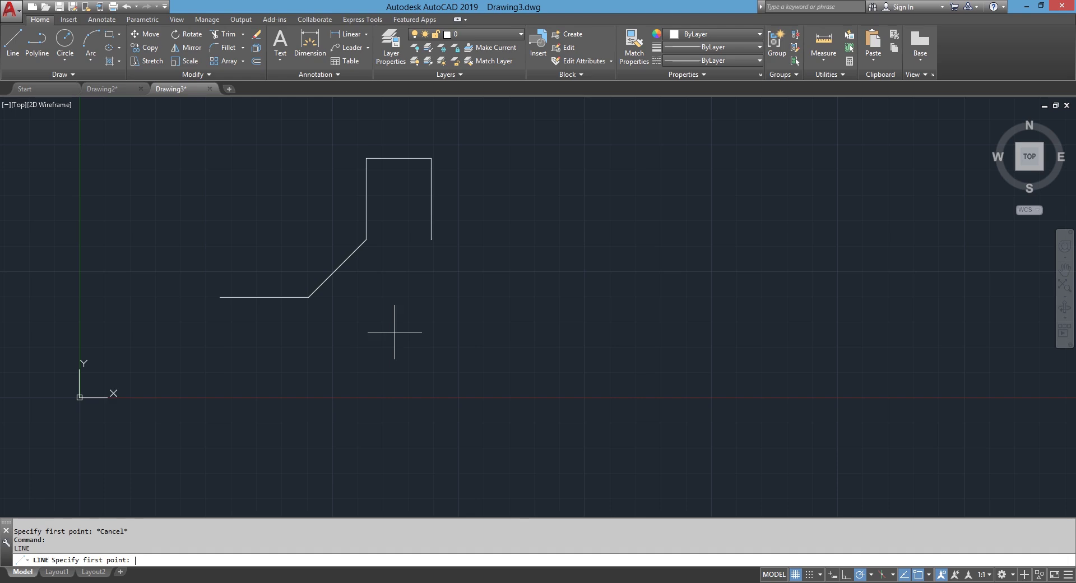
key(Return)
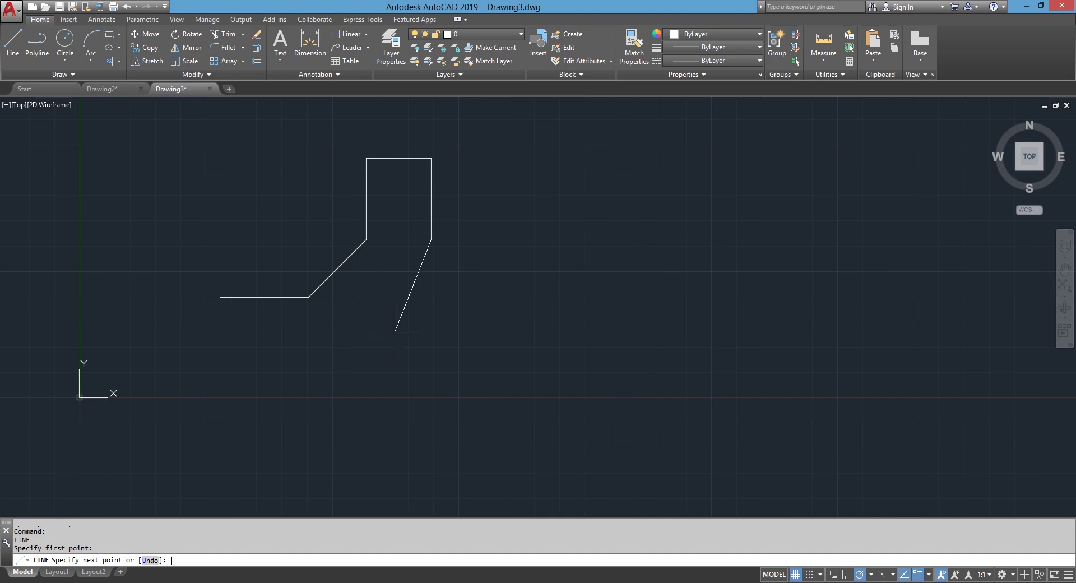
click(532, 240)
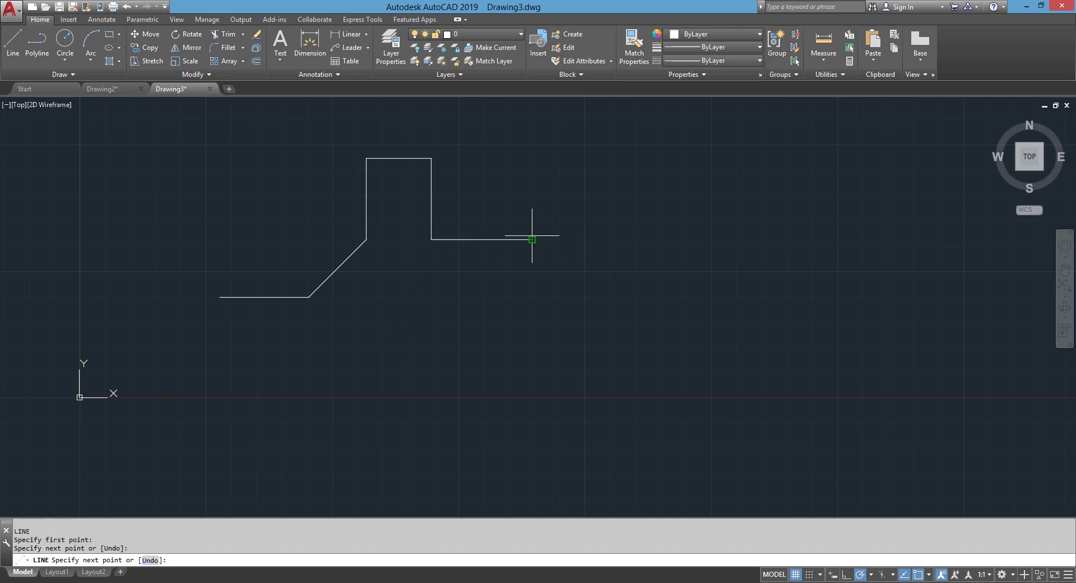
click(532, 154)
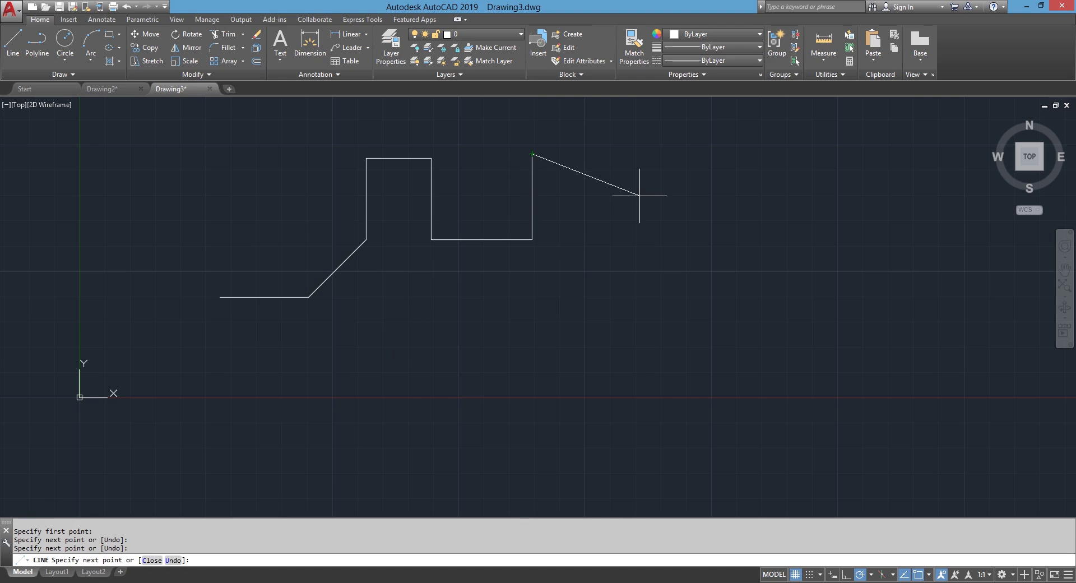
key(Escape)
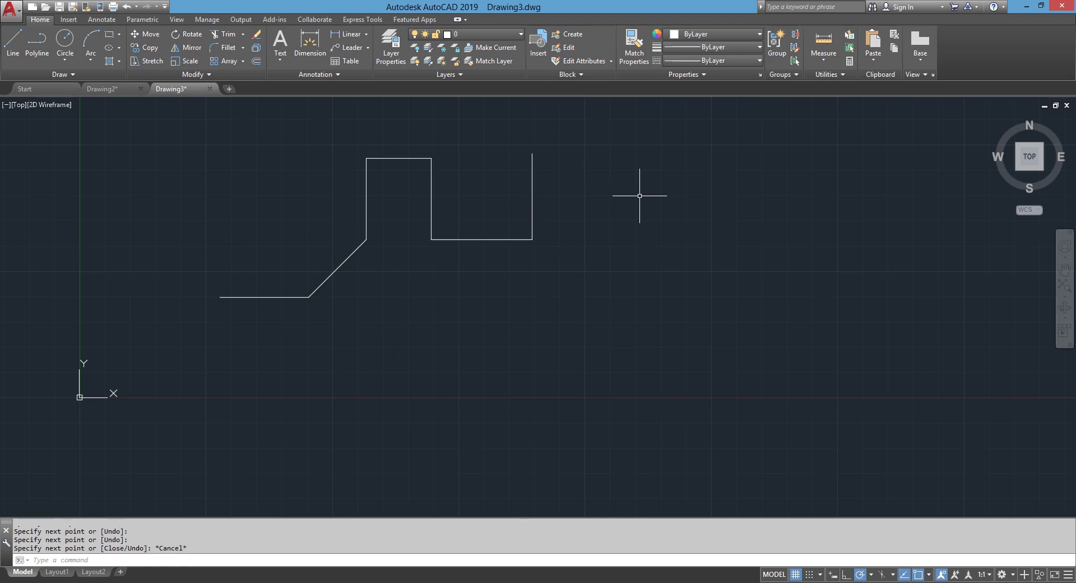
Step: Repeat LINE, cancel without drawing, and select the block's top horizontal line
key(Return)
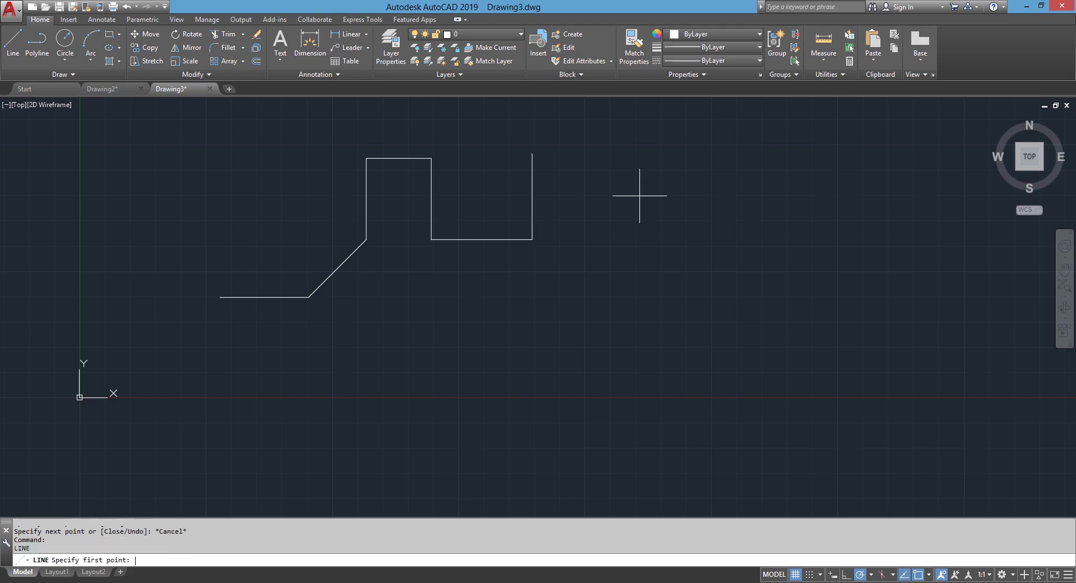
key(Return)
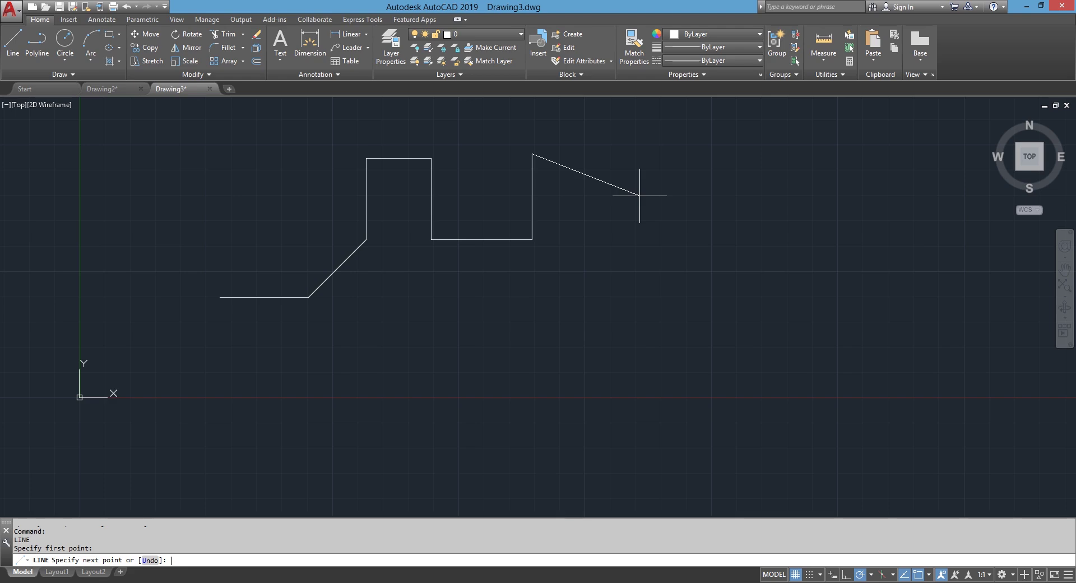
key(Escape)
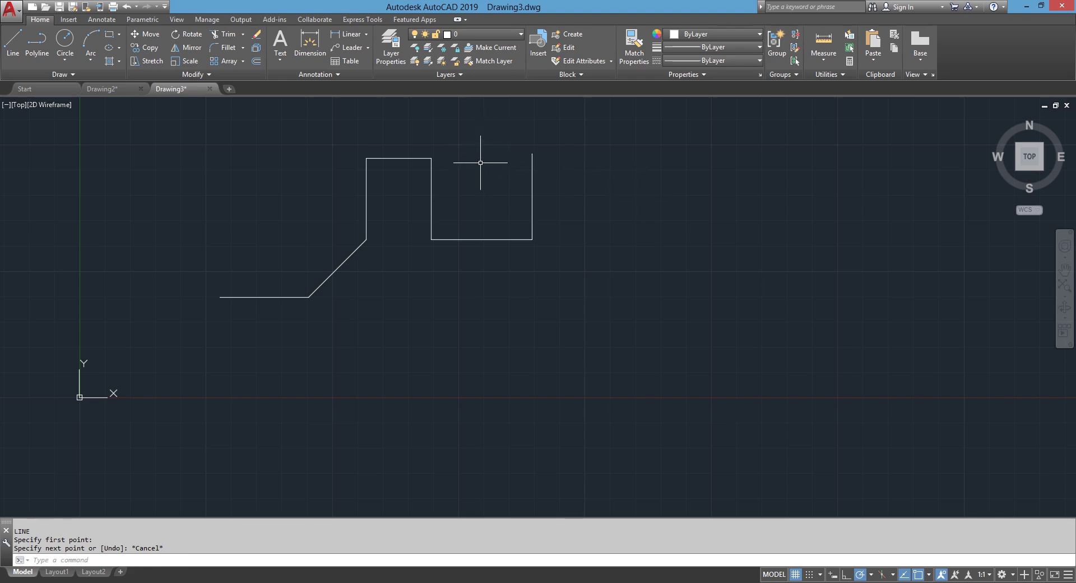
click(394, 158)
Step: Erase the top line, then the bottom-left horizontal and diagonal ramp lines of the profile
key(Delete)
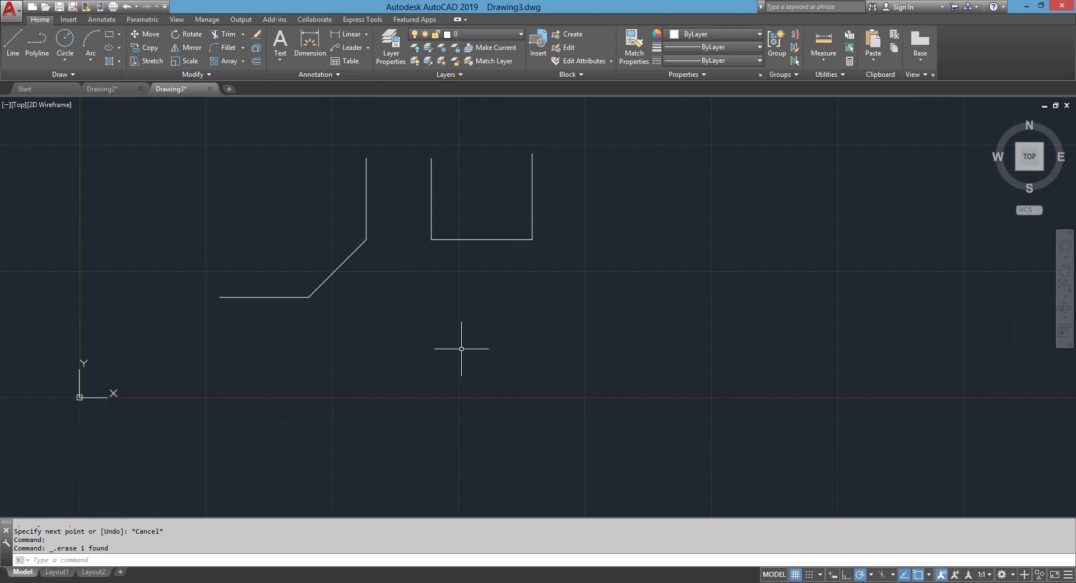
key(Return)
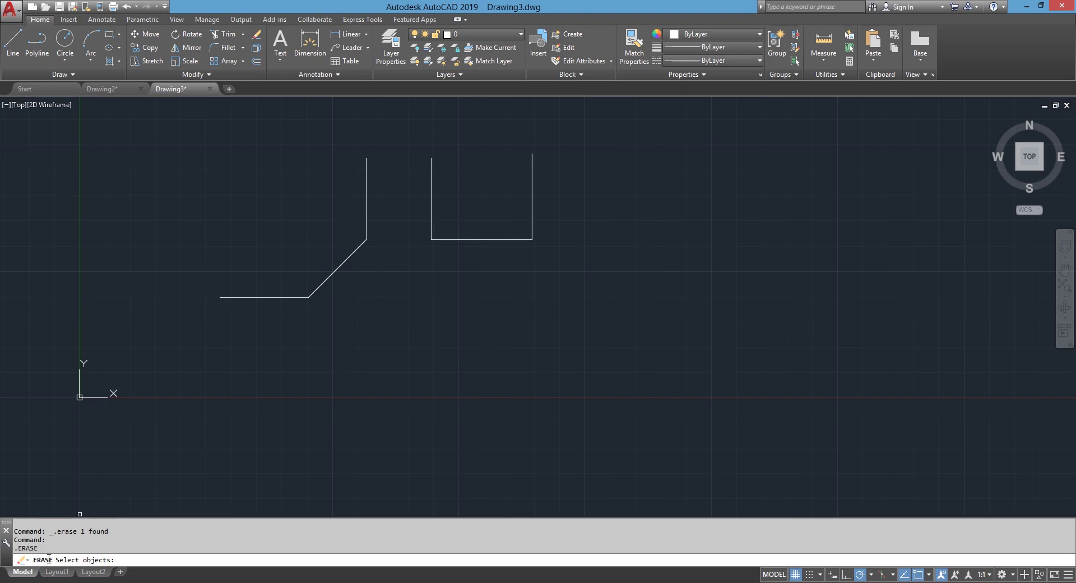
click(271, 299)
click(331, 274)
key(Return)
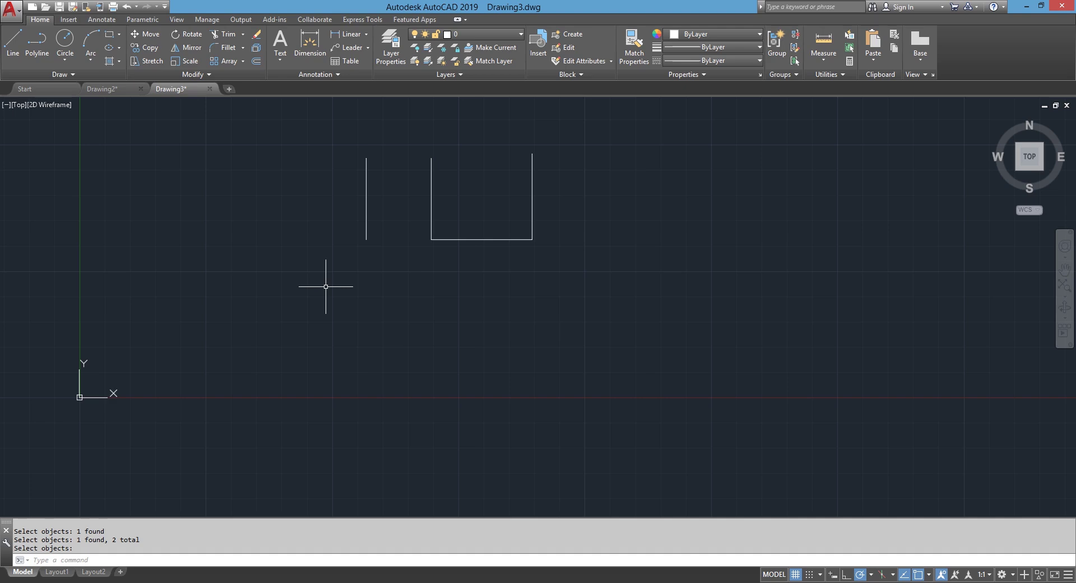
Step: Erase the remaining four profile lines with a crossing window
click(577, 273)
click(299, 183)
key(Delete)
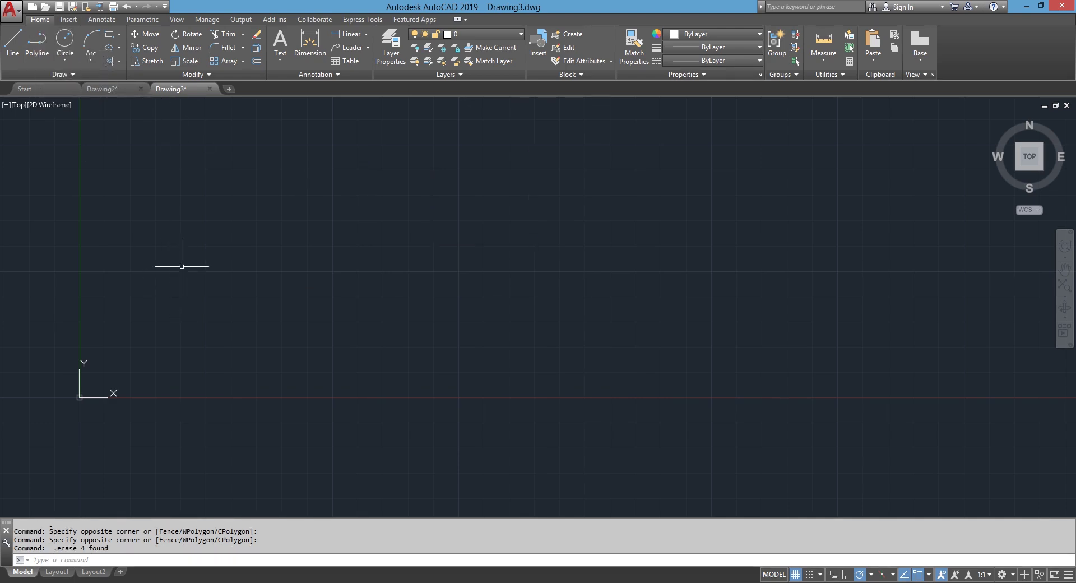
text(P)
text(L)
Step: Draw an open polyline step profile of four 50-unit segments: right, up, right, down
key(Return)
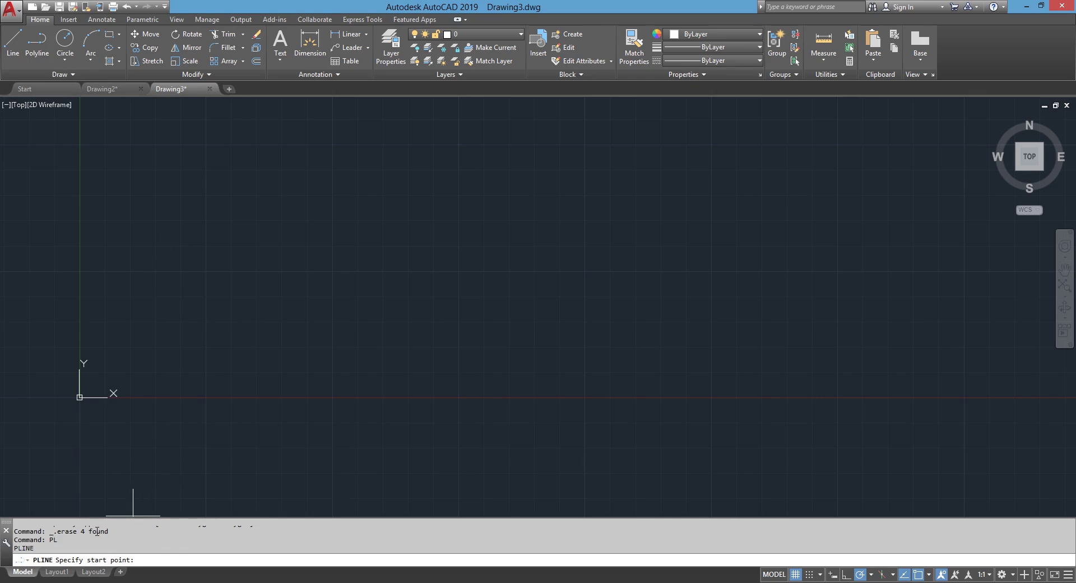
click(199, 273)
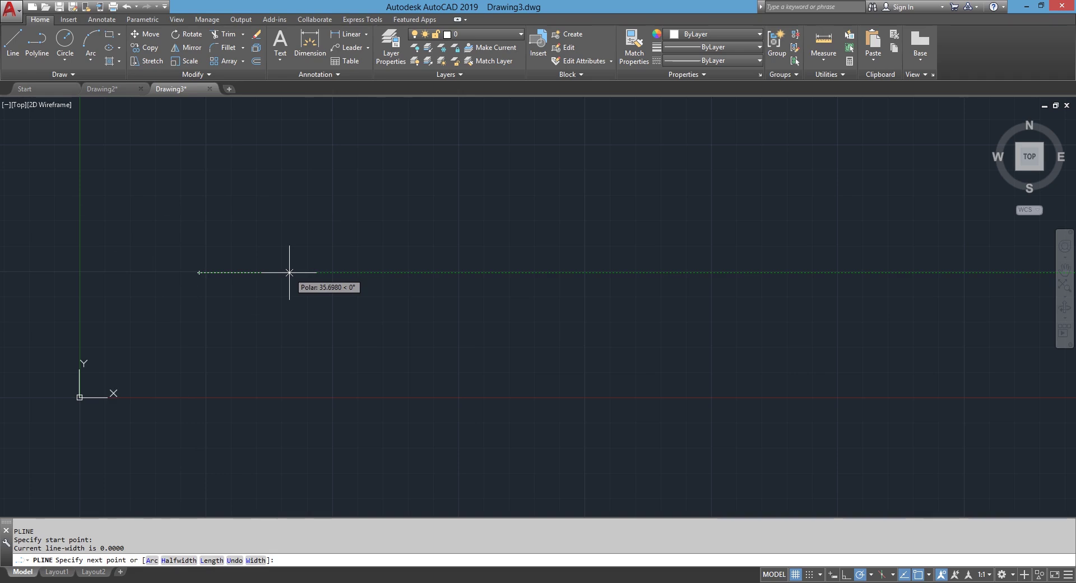
text(50)
key(Return)
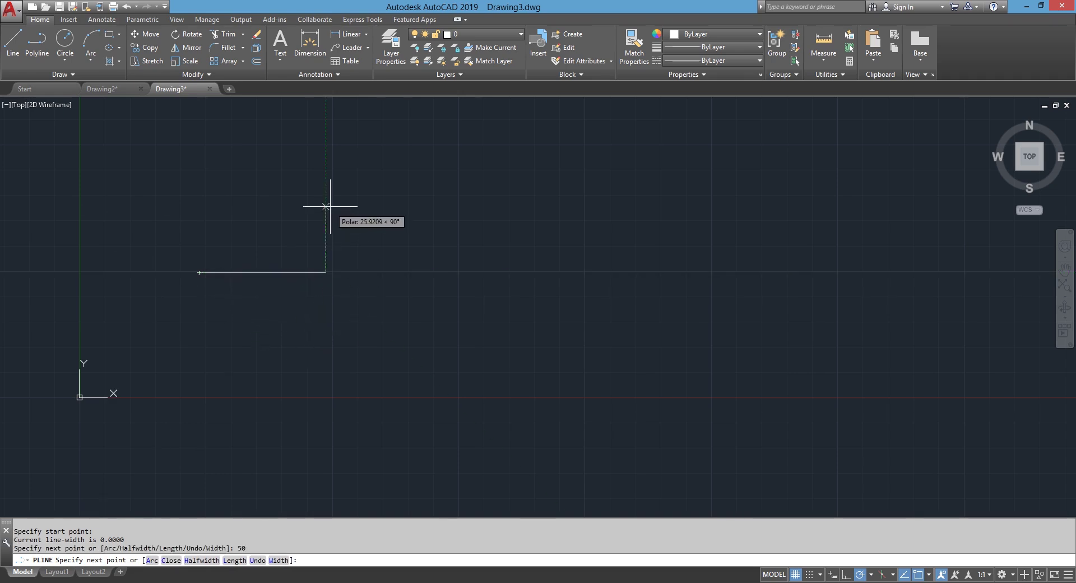
text(50)
key(Return)
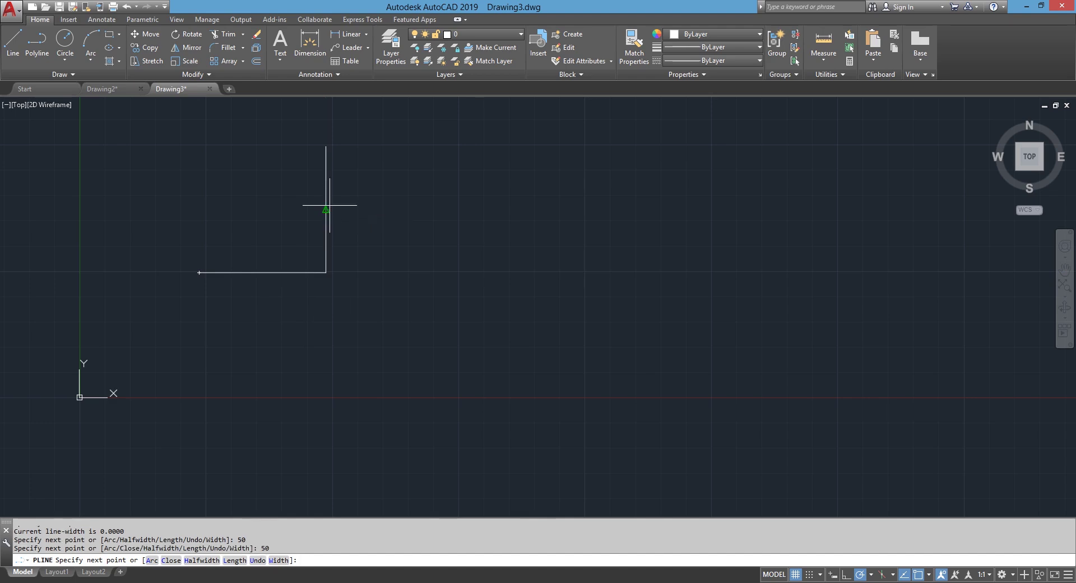
text(0)
key(Return)
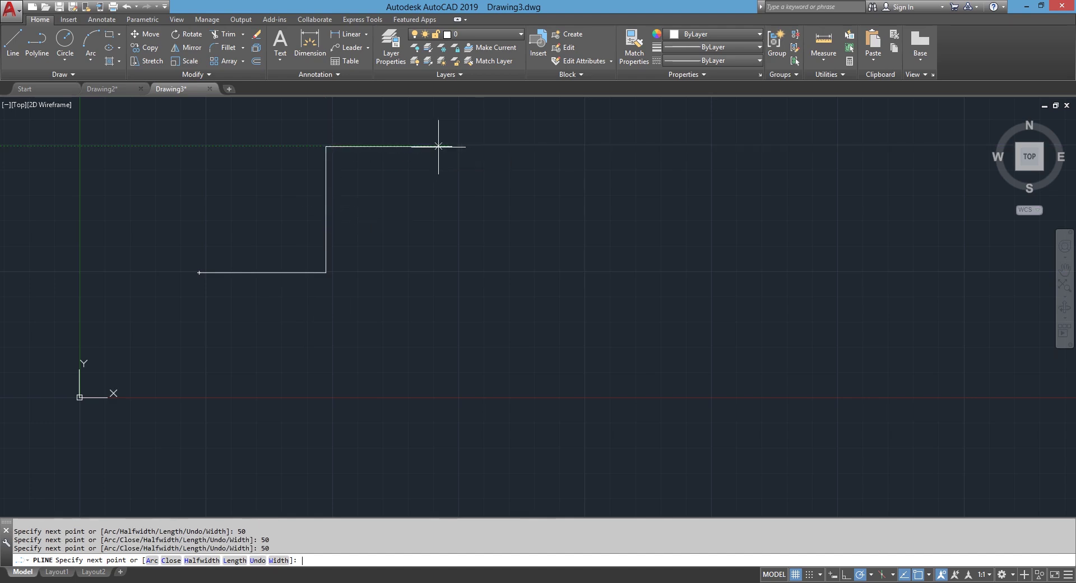
text(50)
key(Return)
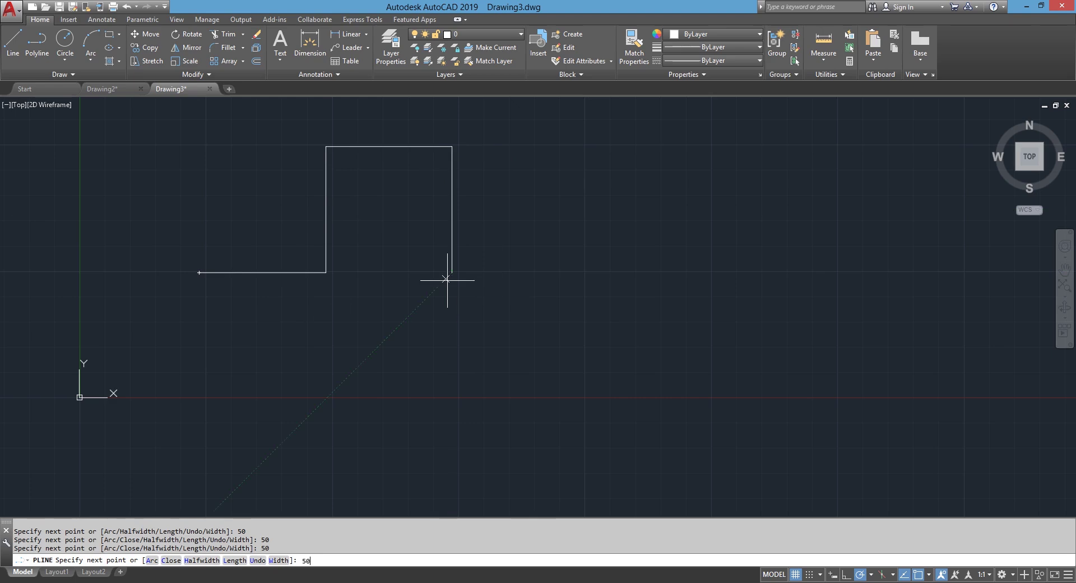
key(Escape)
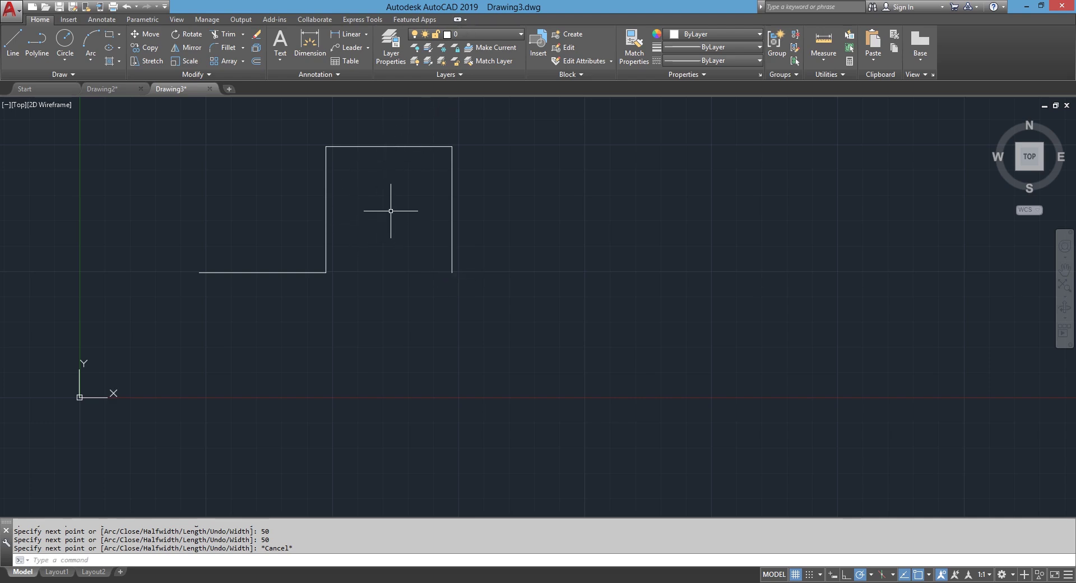
Step: Start a LINE to the right of the polyline for a second profile
text(l)
key(Return)
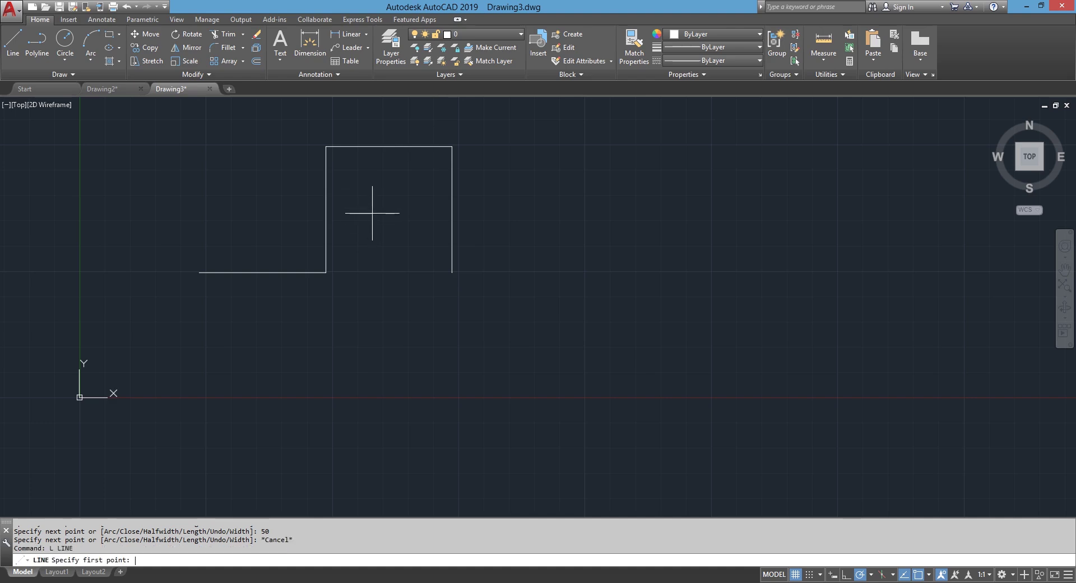
click(539, 270)
Step: Draw four separate 50-unit lines (right, up, right, down), then select the right vertical line
text(580)
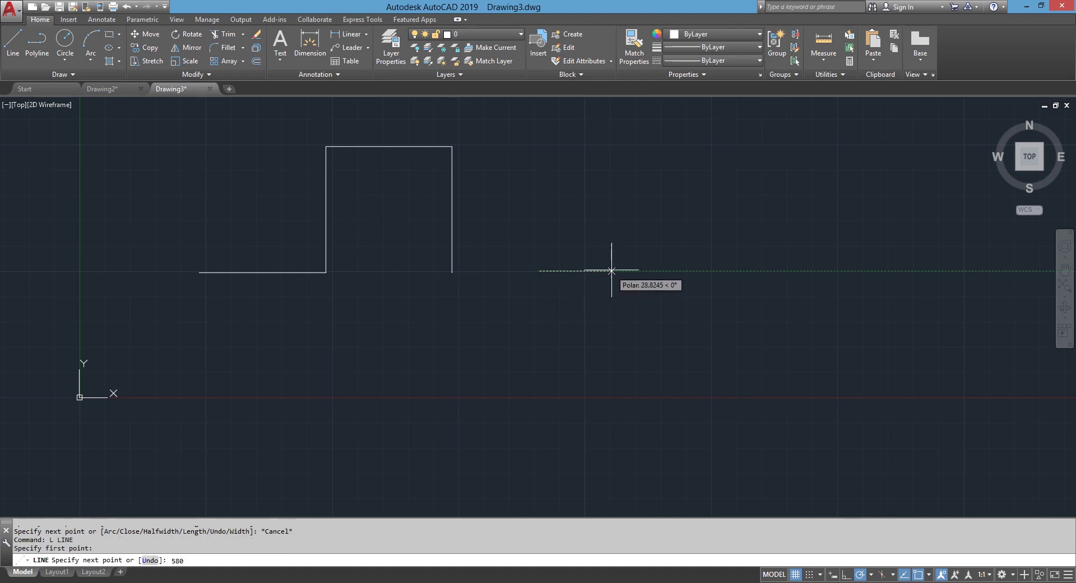
key(BackSpace)
text(0)
key(Return)
middle_drag(629, 261, 512, 307)
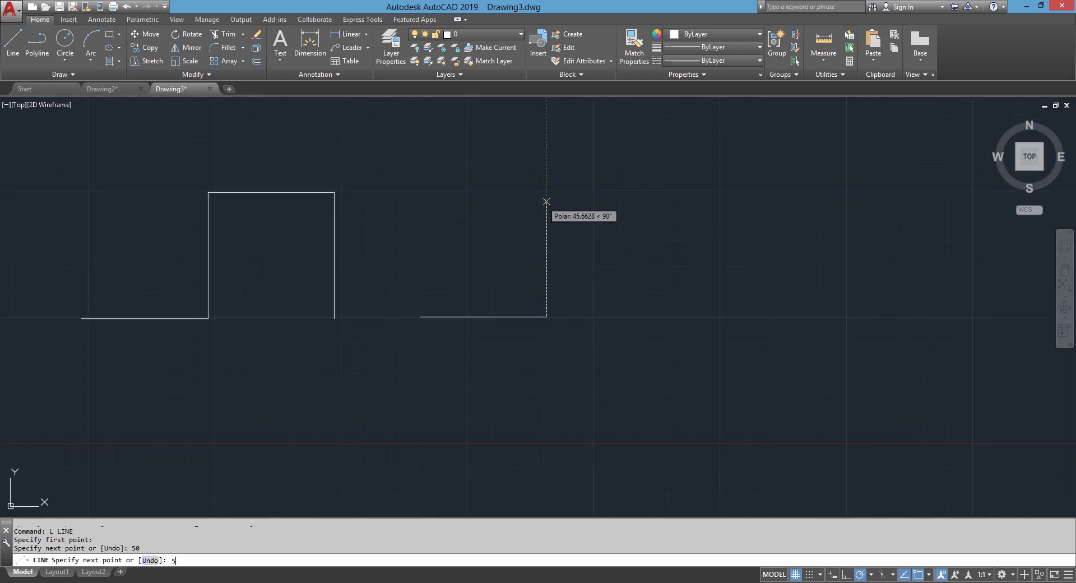
text(0)
key(Return)
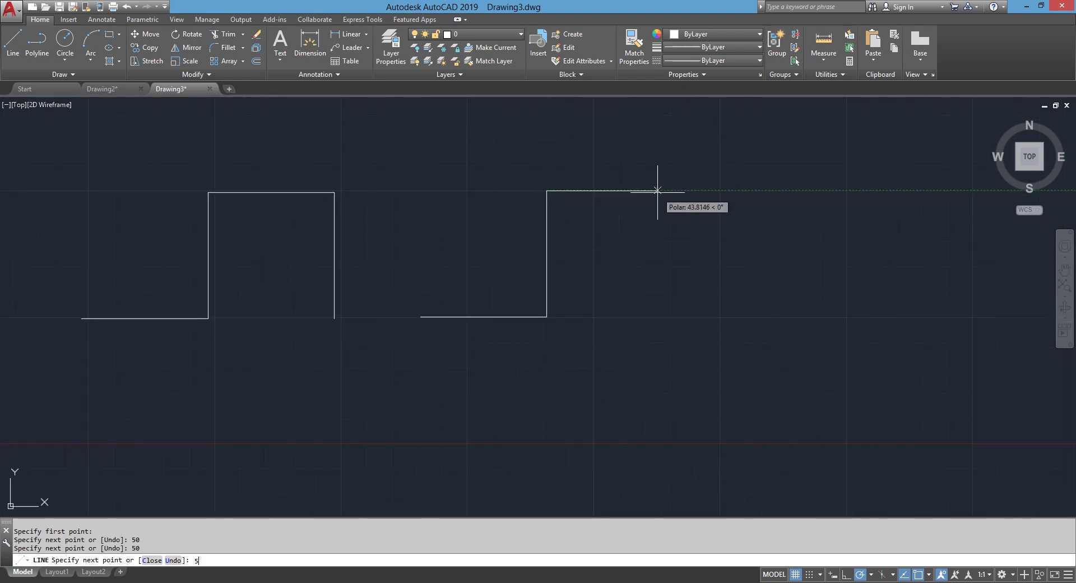
text(50)
key(Return)
text(50)
key(Return)
key(Return)
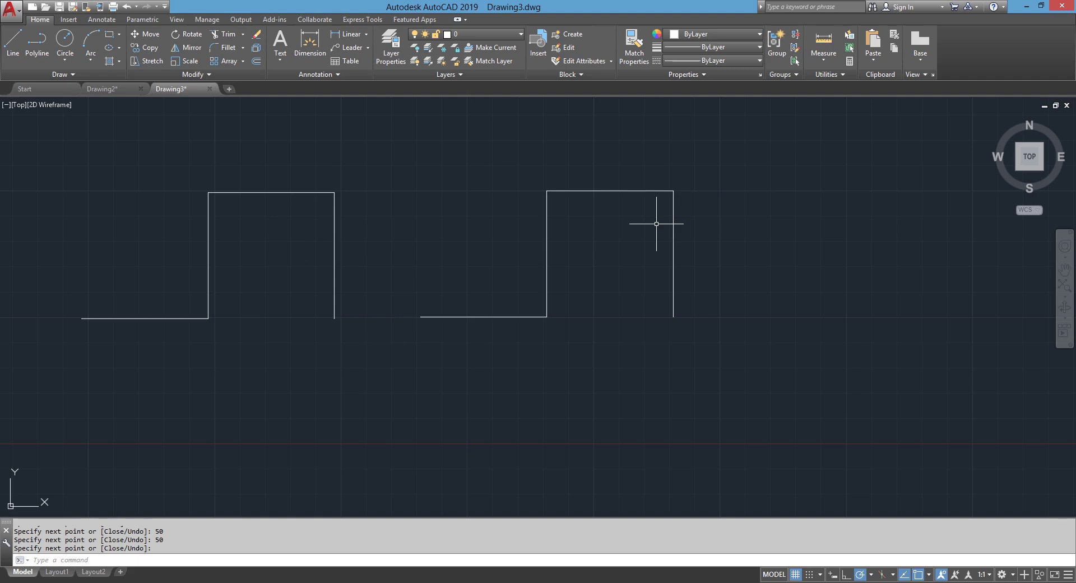
click(673, 231)
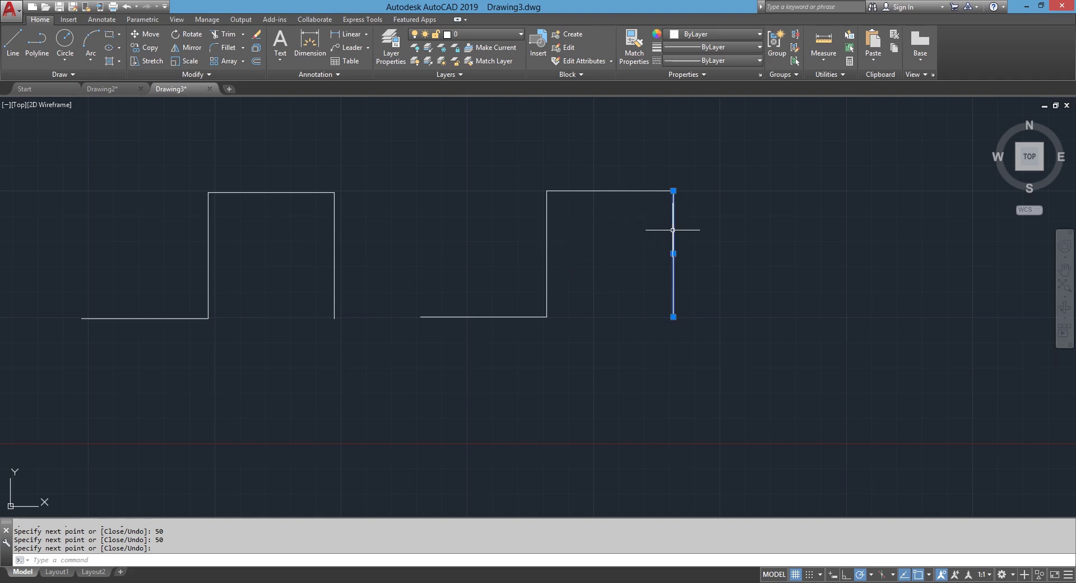
Step: Select pieces of the right LINE profile and the left polyline profile to compare them
click(589, 186)
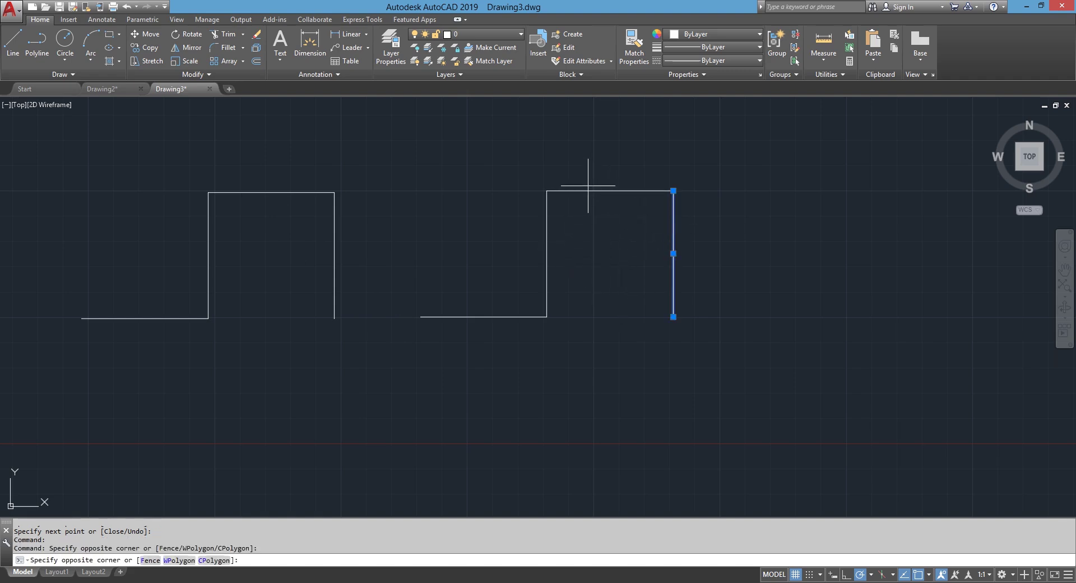
click(577, 196)
click(549, 238)
click(553, 259)
click(552, 262)
click(553, 271)
click(547, 280)
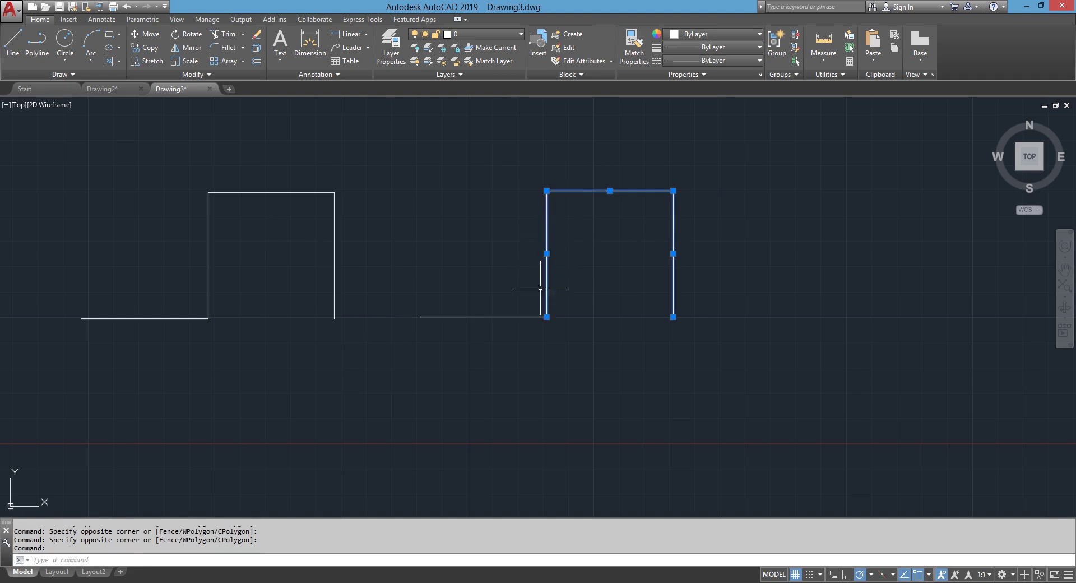
click(425, 316)
click(332, 218)
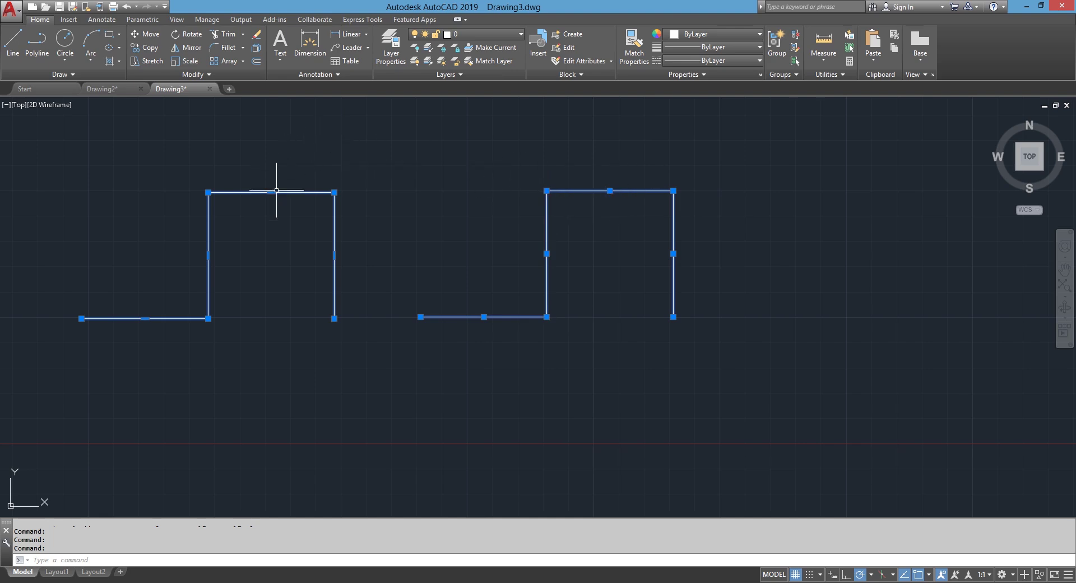
scroll(263, 185, up, 2)
scroll(252, 187, up, 5)
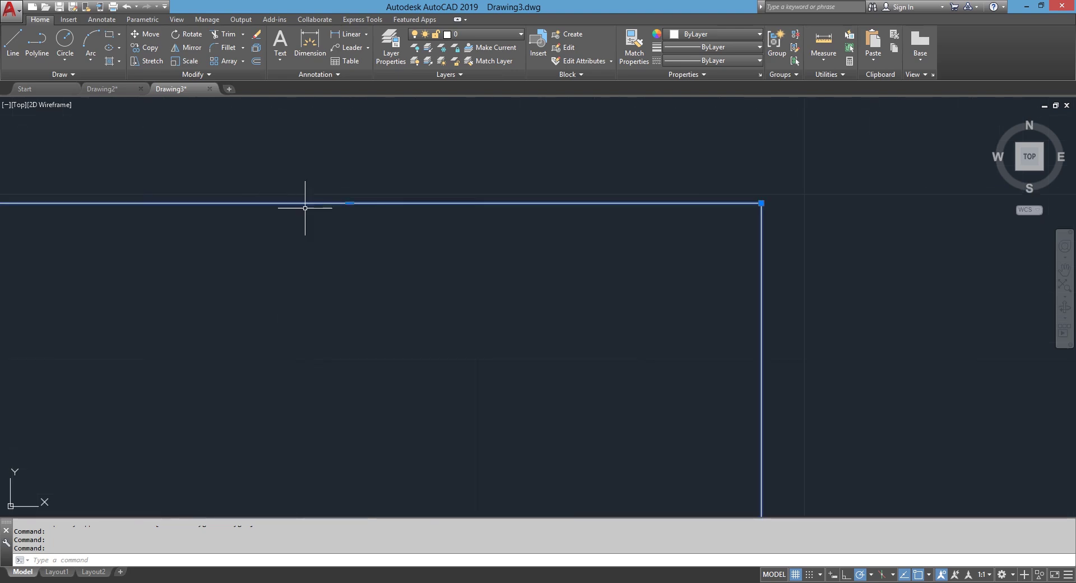
scroll(338, 191, down, 5)
scroll(354, 206, down, 4)
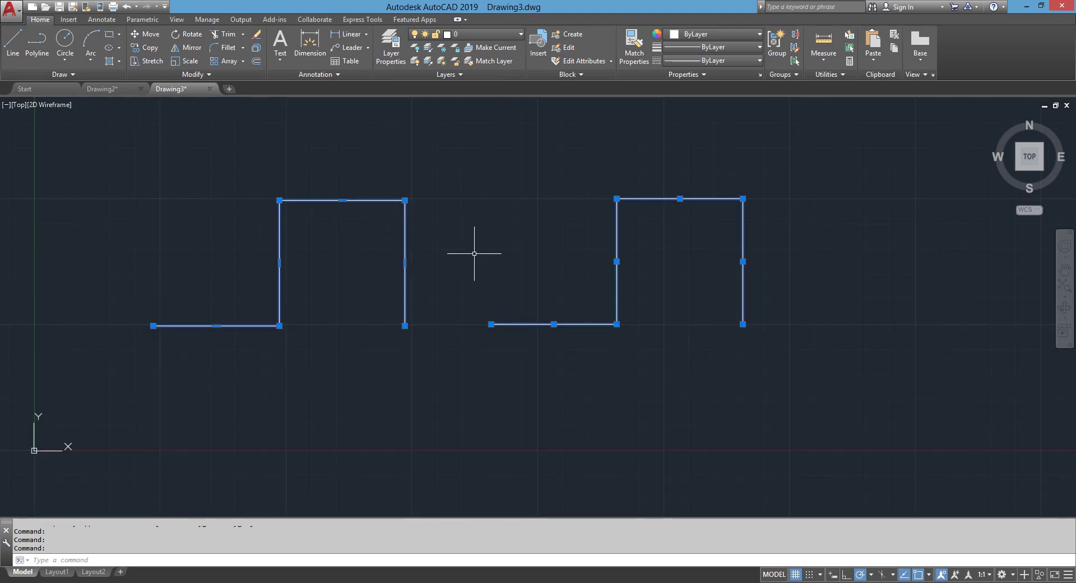
Step: Window-select each profile again to contrast separate lines with the single polyline, then clear
key(Escape)
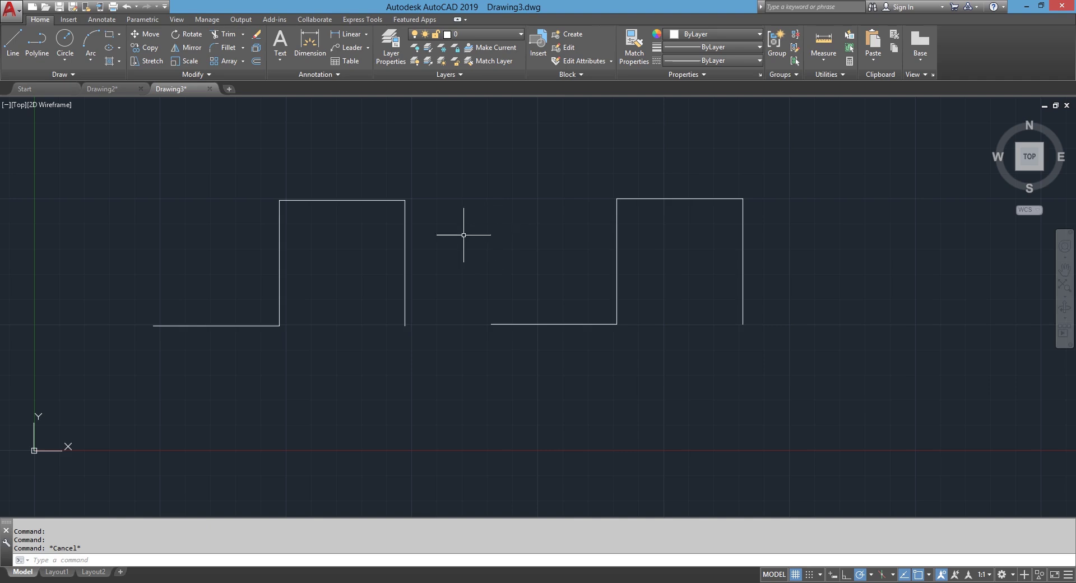
click(784, 170)
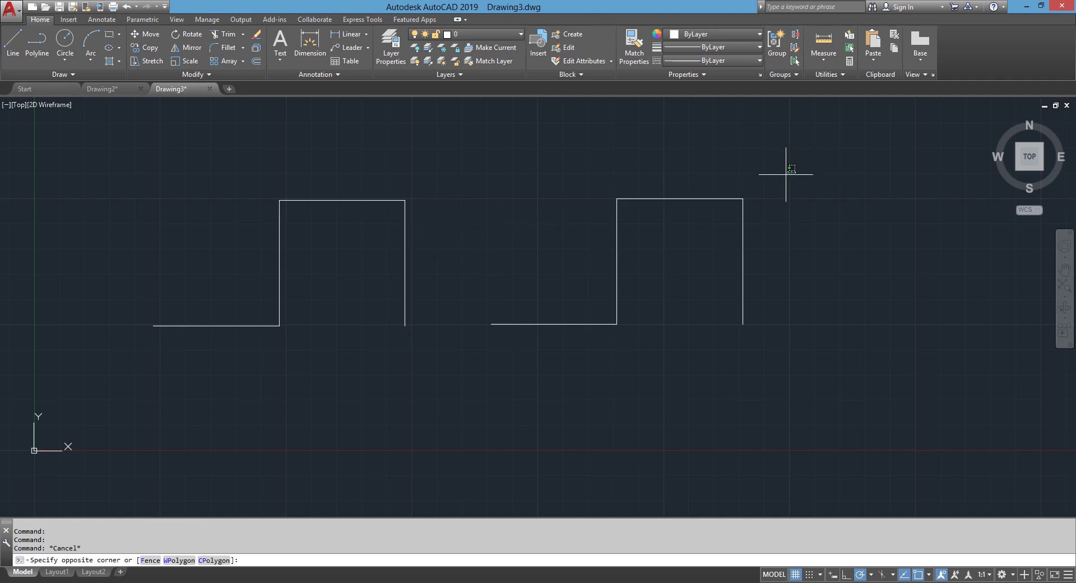
click(723, 211)
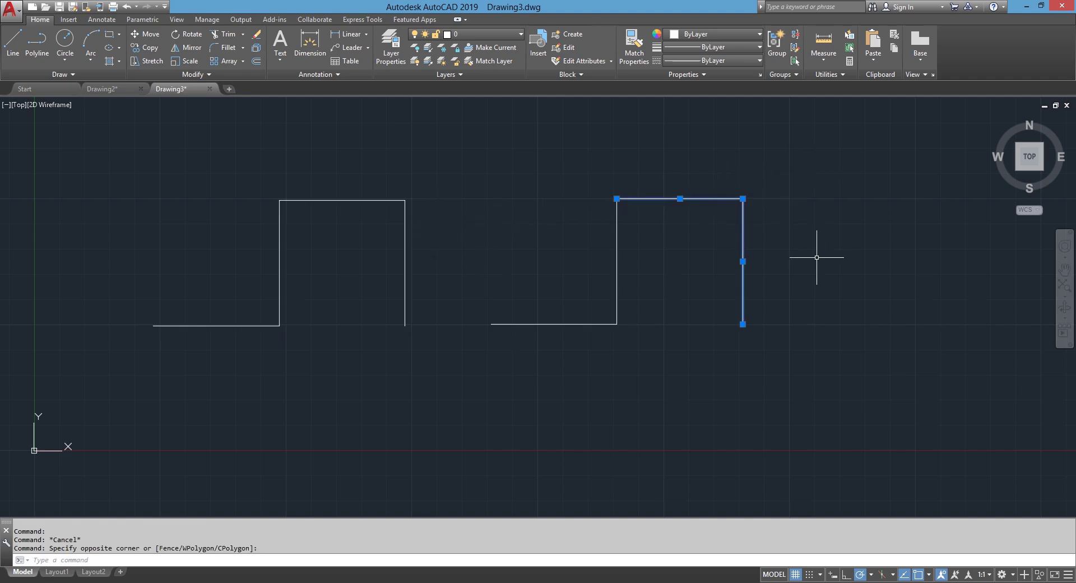
click(152, 328)
click(422, 177)
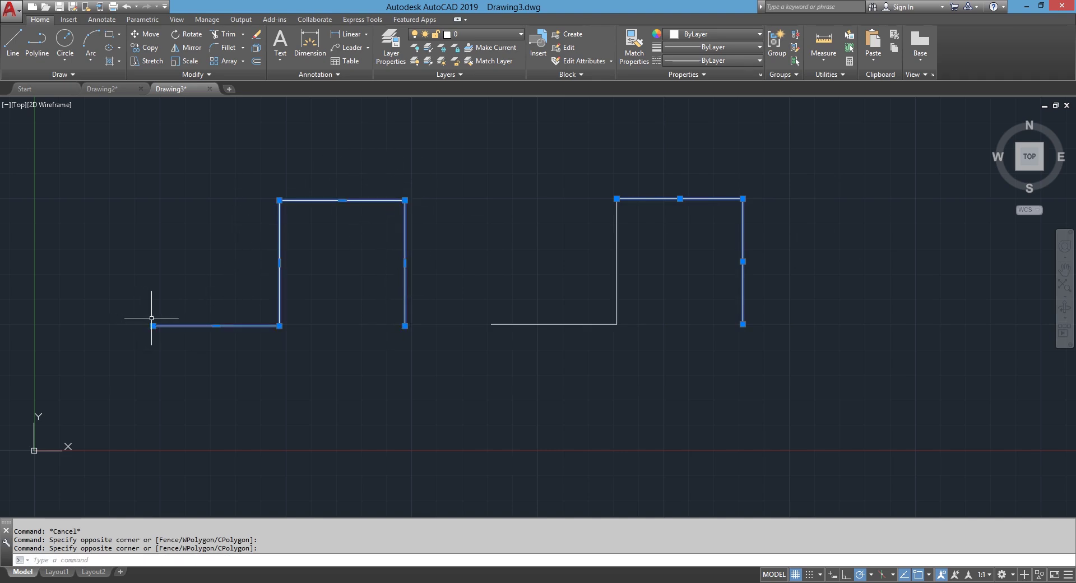
middle_drag(302, 169, 277, 204)
key(Escape)
Step: Draw a polyline running right, up, and right for the third profile's left half
text(pl)
key(Return)
mouse_move(728, 263)
middle_down()
mouse_move(668, 261)
mouse_move(462, 301)
middle_up()
click(520, 376)
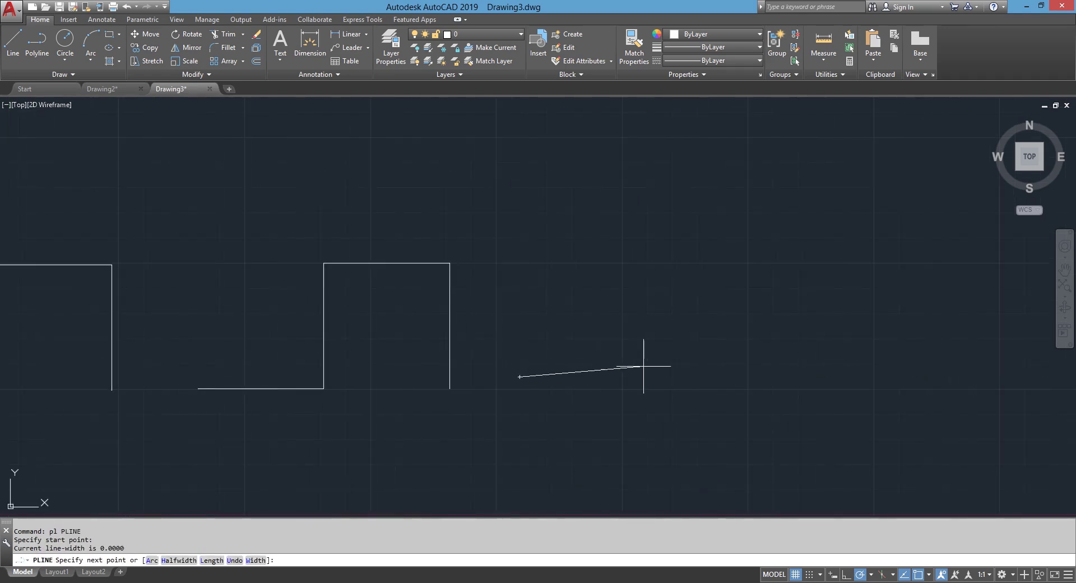
click(642, 376)
click(642, 266)
click(749, 267)
key(Return)
key(Return)
Step: Draw a second polyline dropping down then right, and window-select both polylines
click(749, 267)
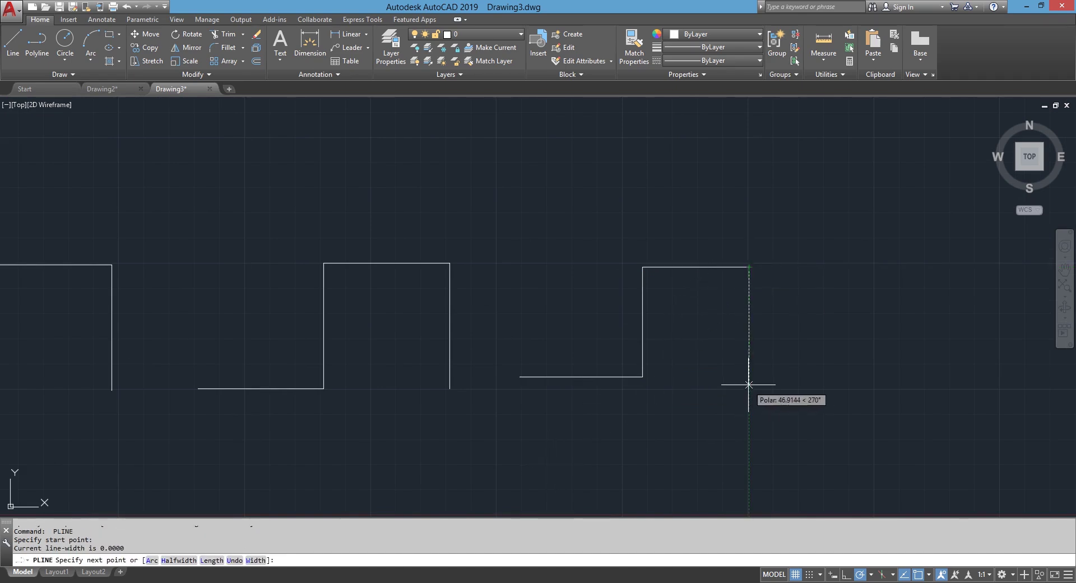
click(749, 382)
click(893, 382)
key(Return)
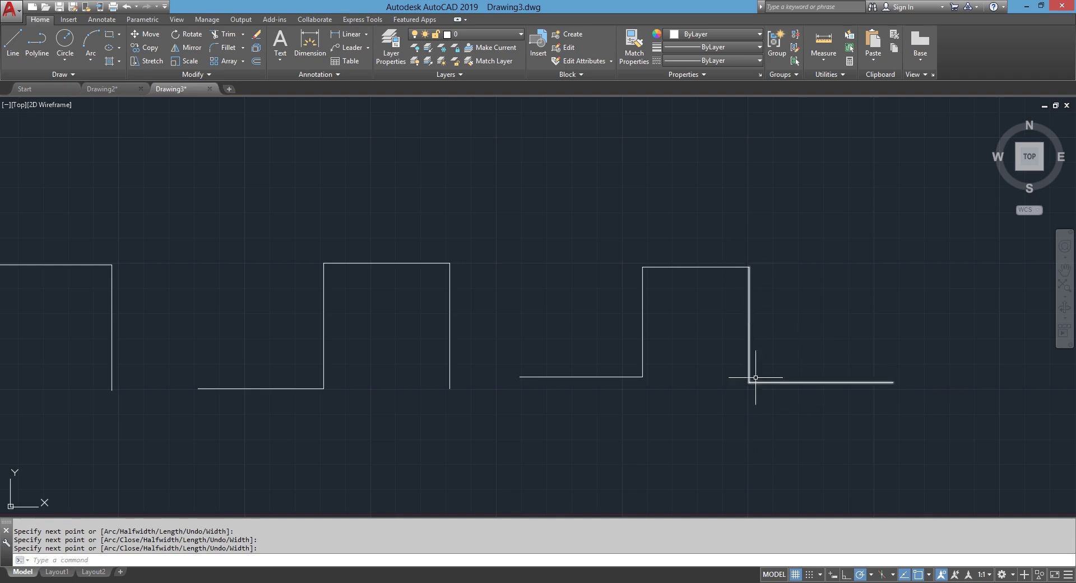
click(792, 412)
click(740, 372)
click(689, 286)
click(614, 256)
key(Escape)
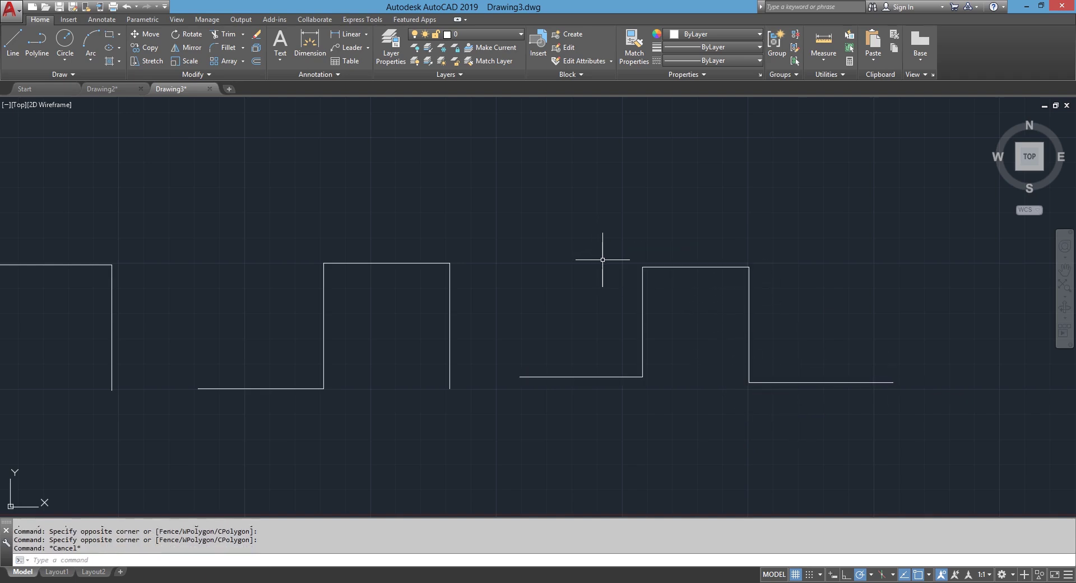
scroll(547, 163, down, 1)
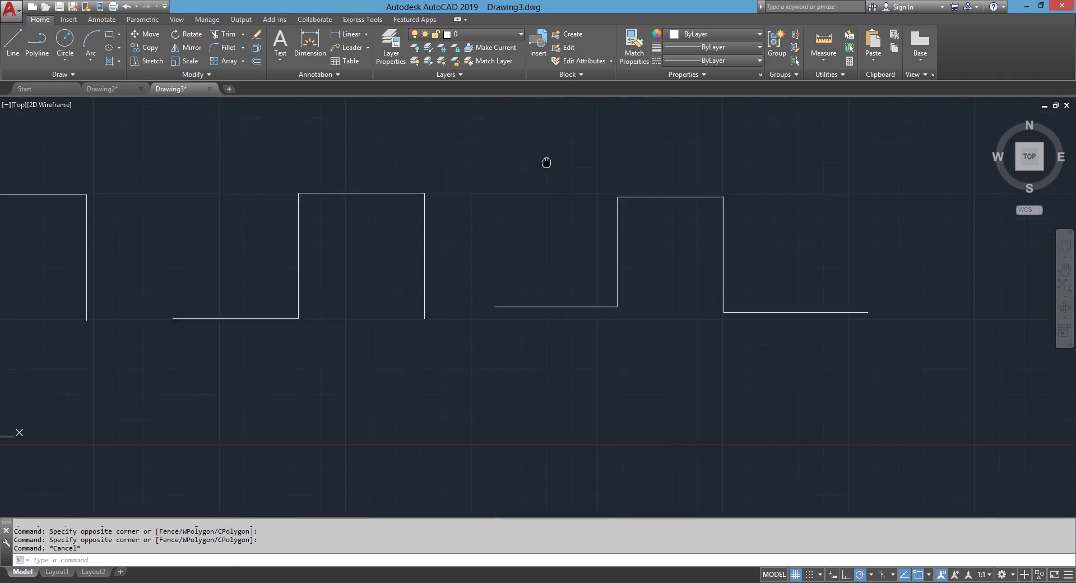
Step: Window-select all three step profiles and erase them
scroll(474, 180, down, 1)
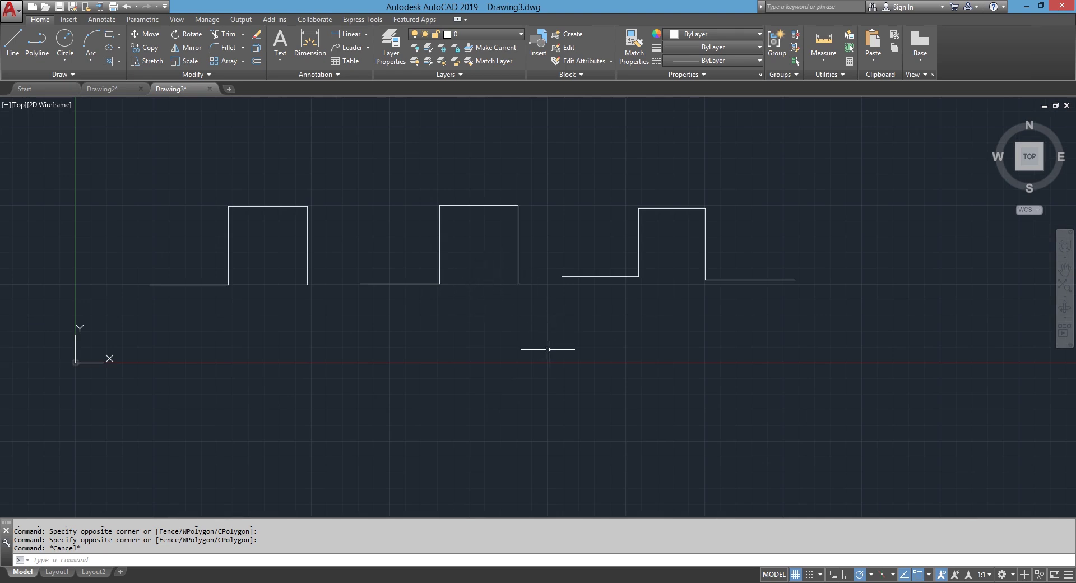
middle_drag(427, 197, 400, 255)
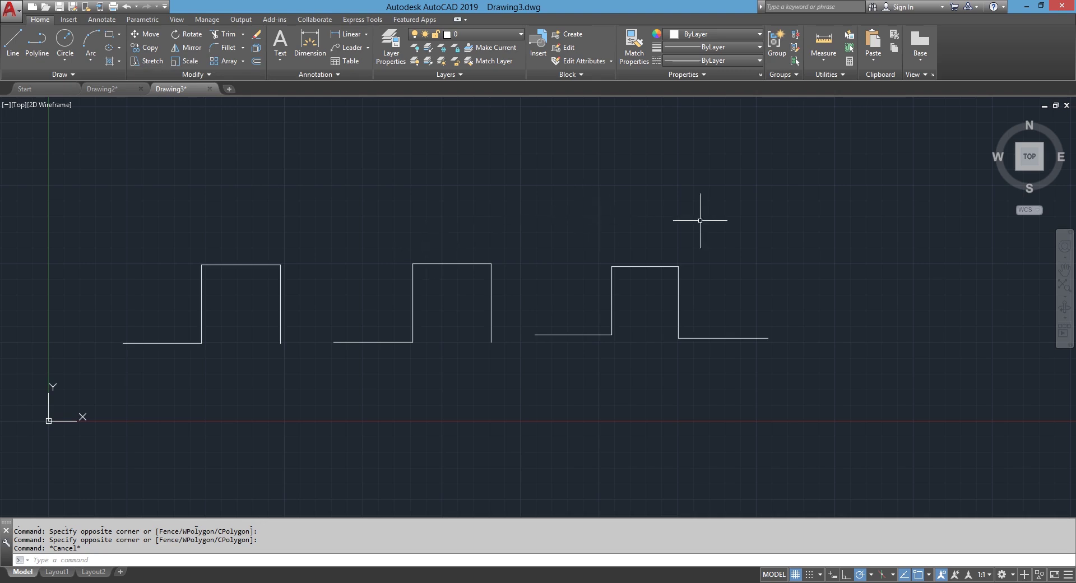
click(780, 224)
click(112, 385)
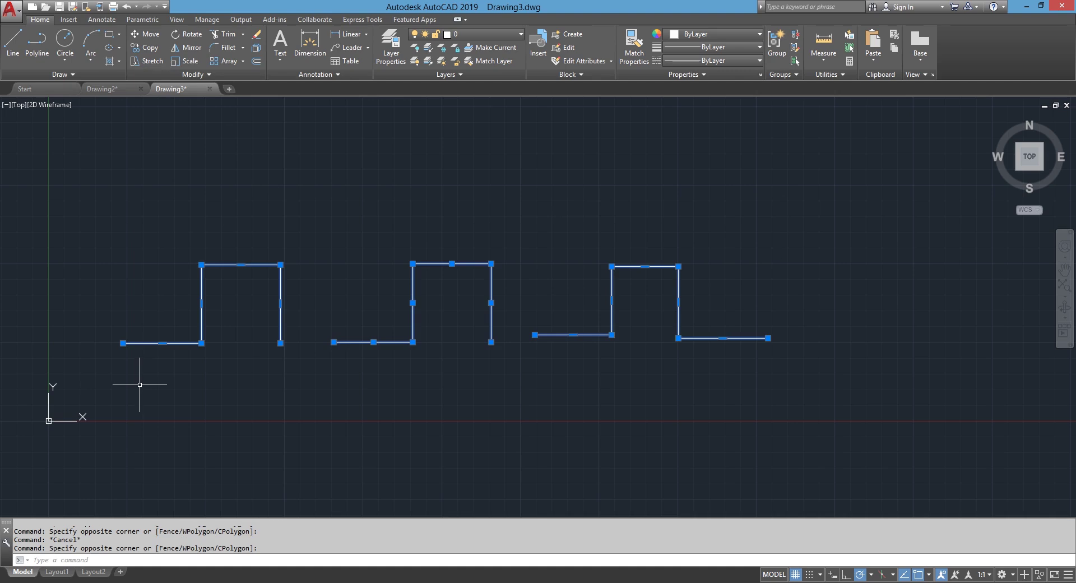
key(Delete)
Step: Start a new polyline with its first point on the empty canvas
scroll(250, 317, up, 3)
scroll(245, 320, down, 2)
text(p)
key(Return)
scroll(281, 307, up, 2)
click(281, 311)
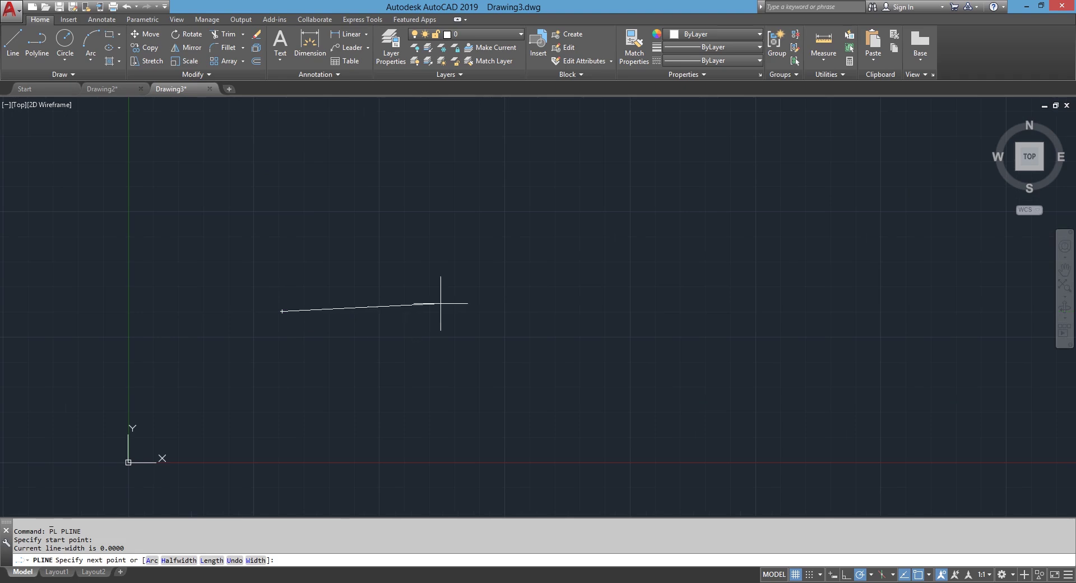
Step: Draw a straight bottom edge, then a 50-unit arc segment using the Arc option
click(395, 311)
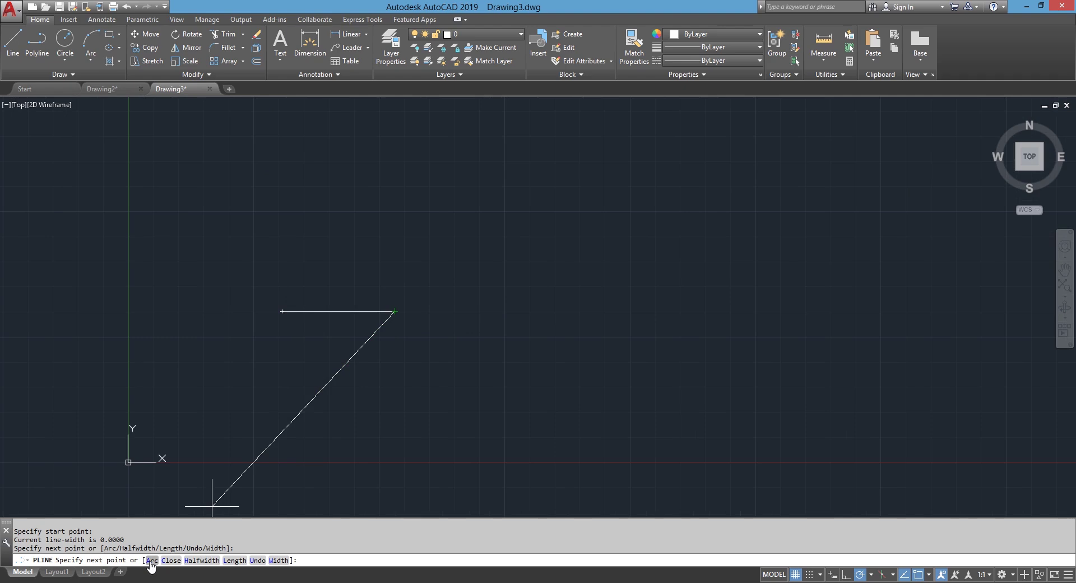
click(151, 560)
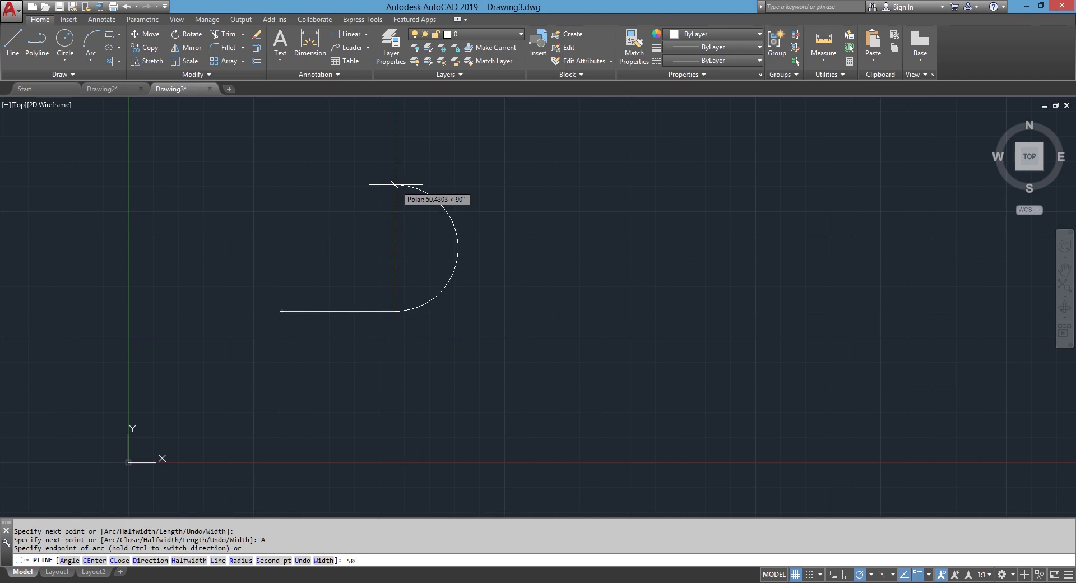
key(Return)
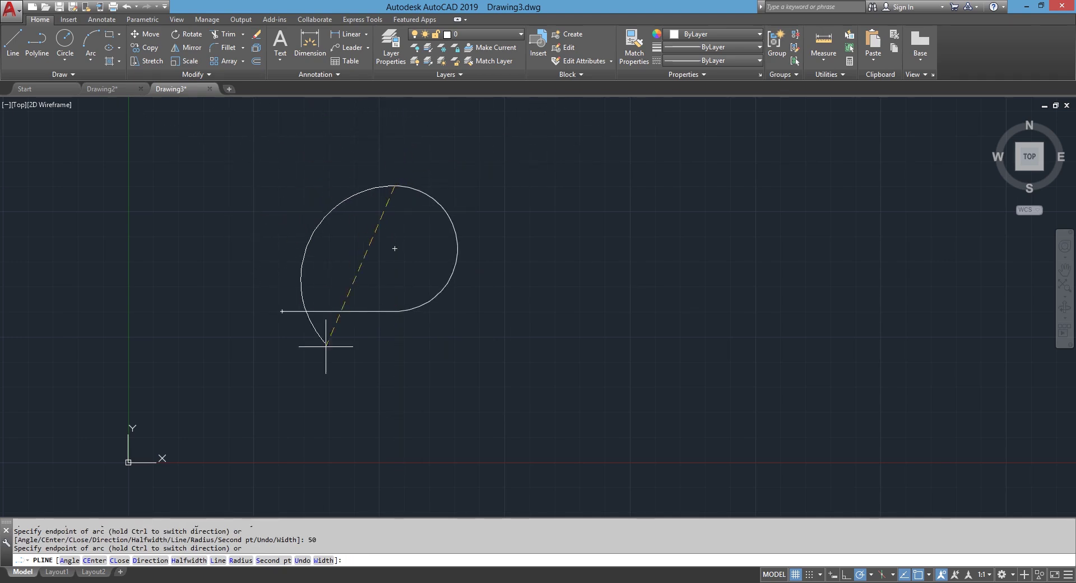
click(220, 562)
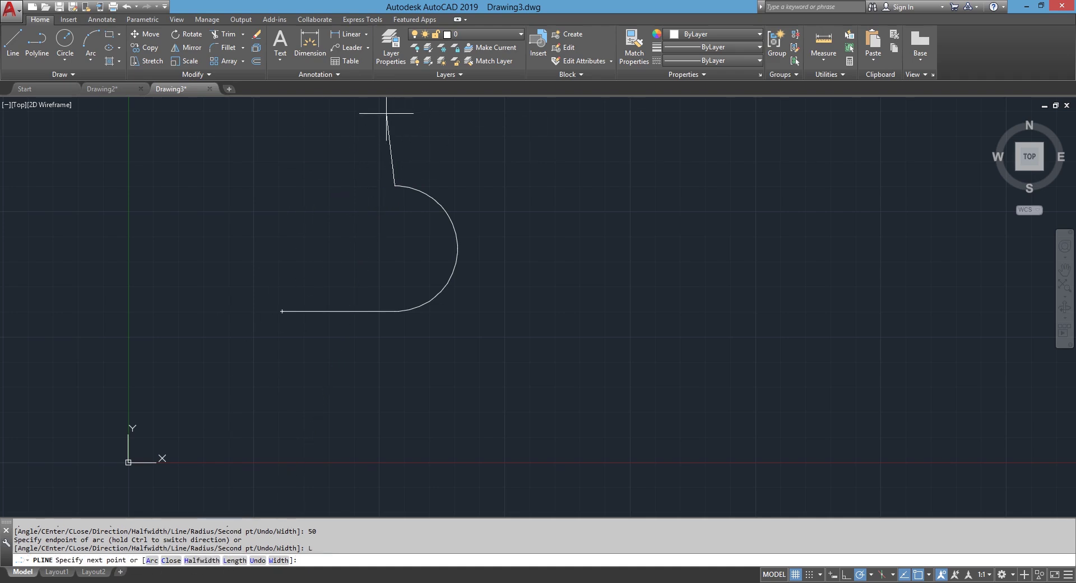
Step: Switch back to Line, draw the vertical, top, right and bottom edges, and close the outline
middle_drag(397, 118, 398, 169)
click(396, 152)
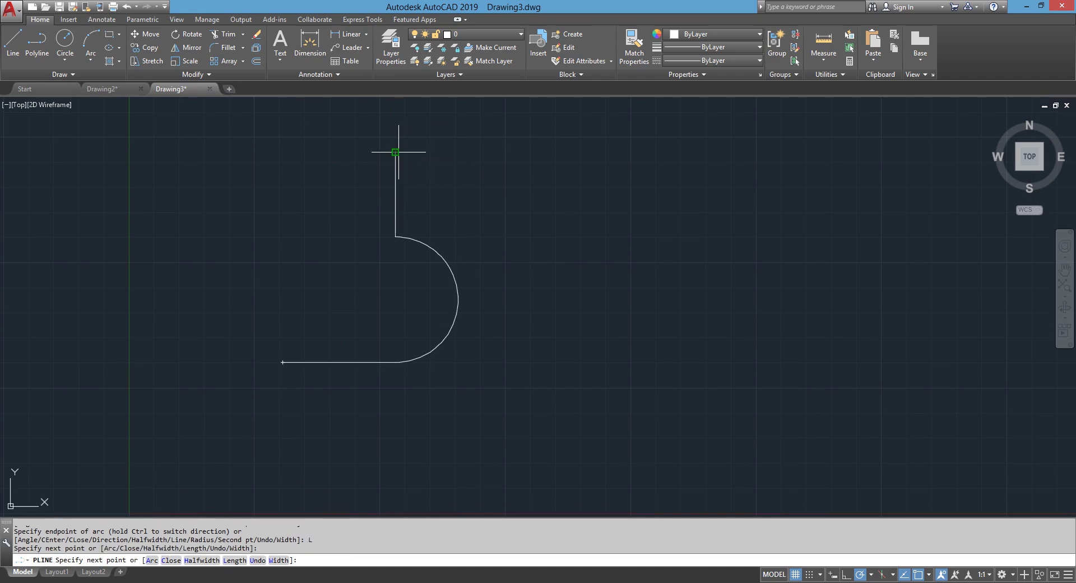
click(527, 152)
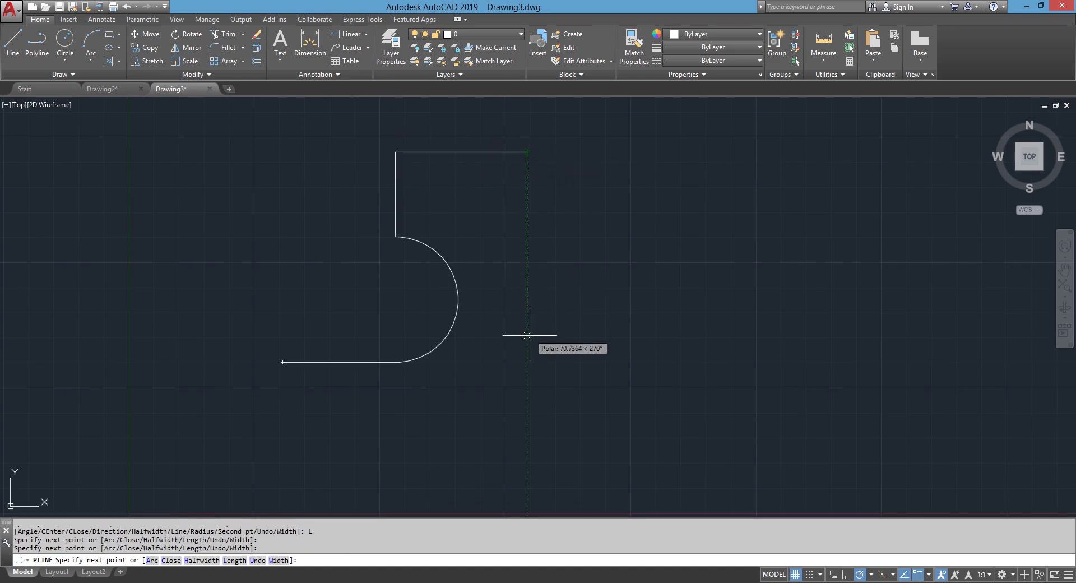
click(494, 416)
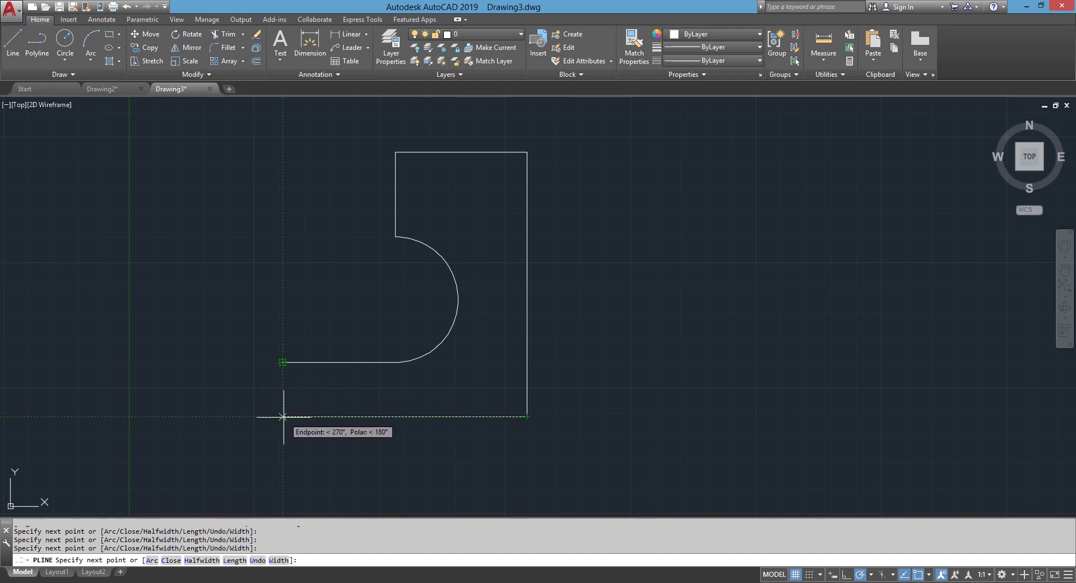
click(283, 416)
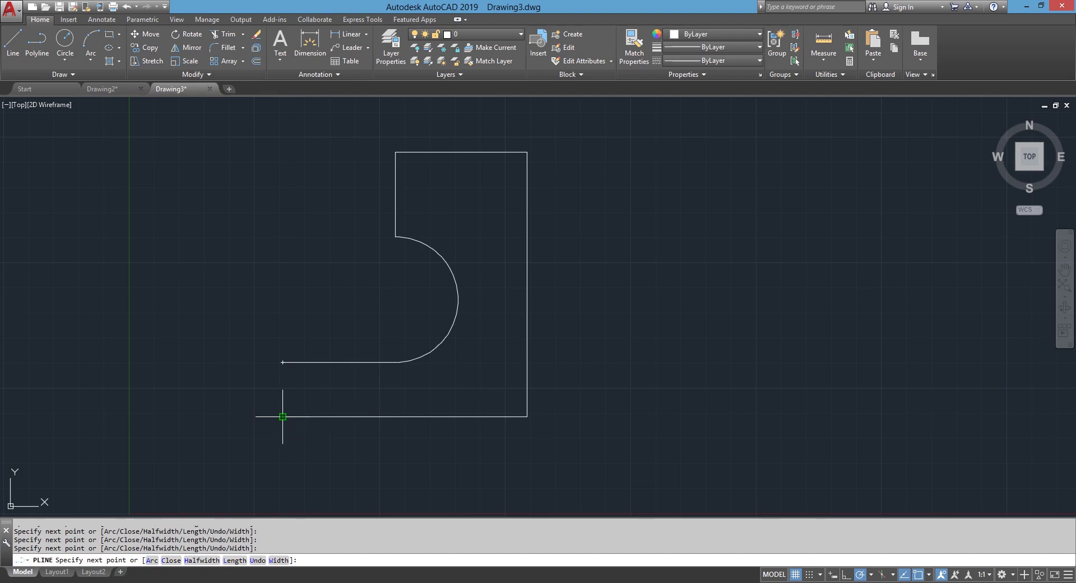
text(c)
key(Return)
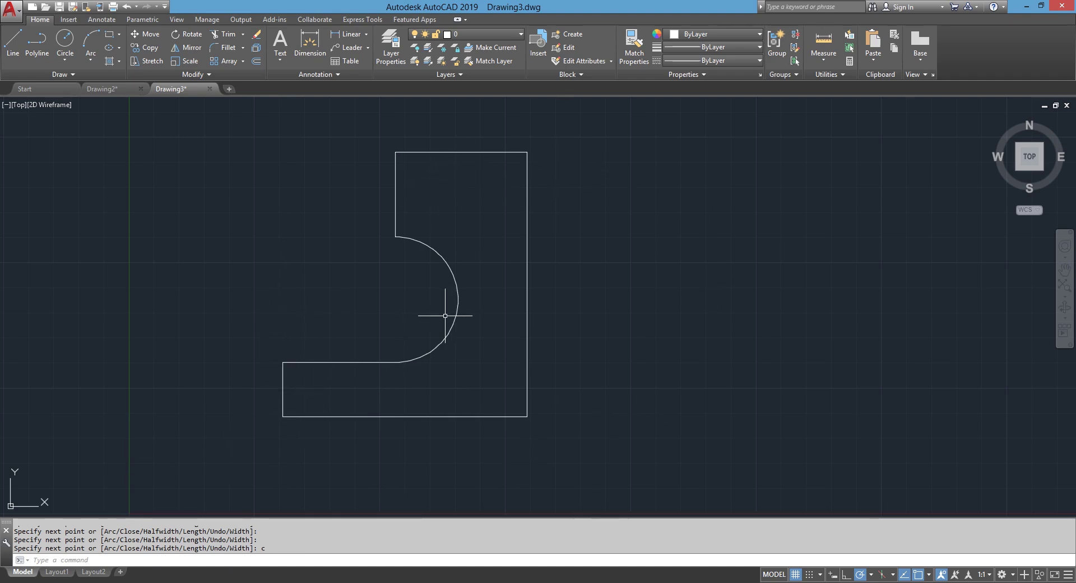
Step: Select the closed arc-and-line outline to show it is one polyline object
click(430, 253)
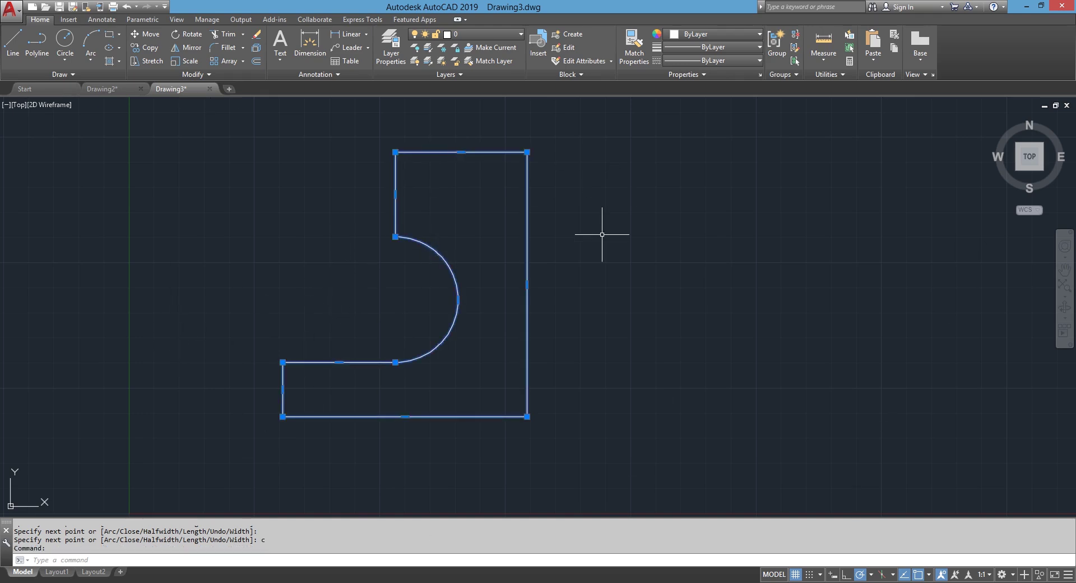